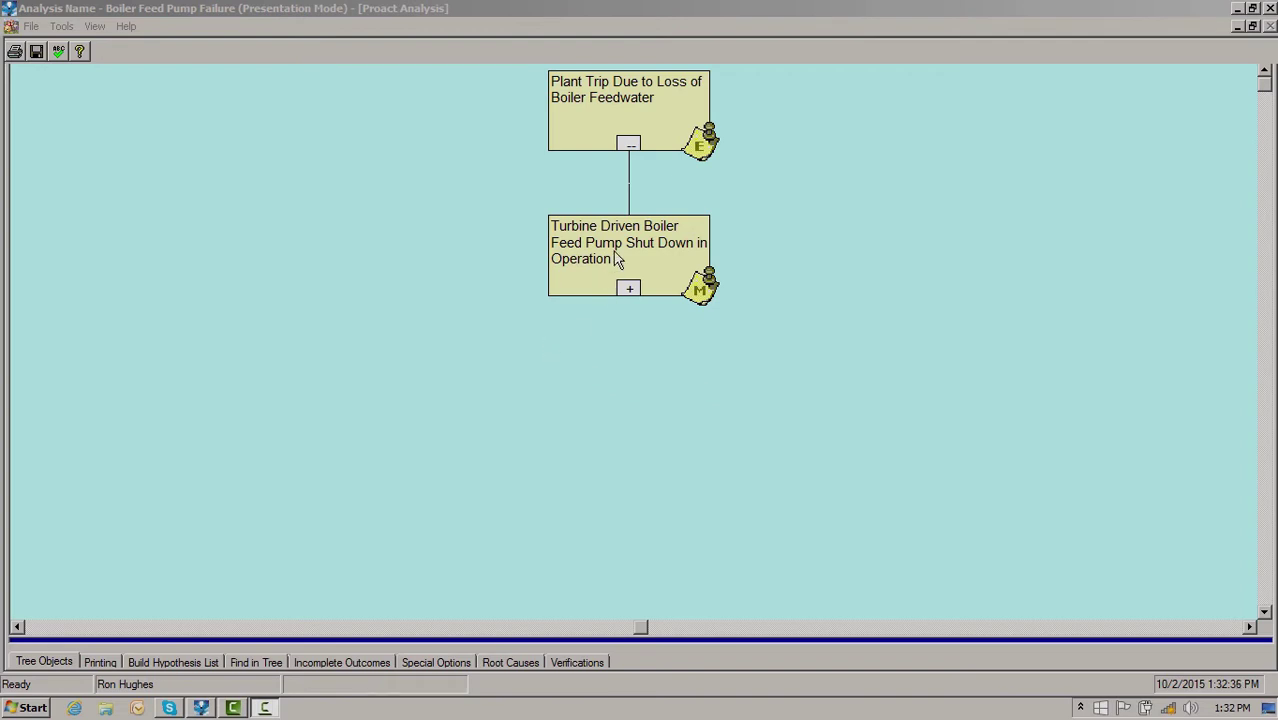
Expand the Turbine Driven Boiler Feed Pump node and open the Pump Problem hypothesis (confidence 5)
{"action": "left_click", "coordinate": [630, 290]}
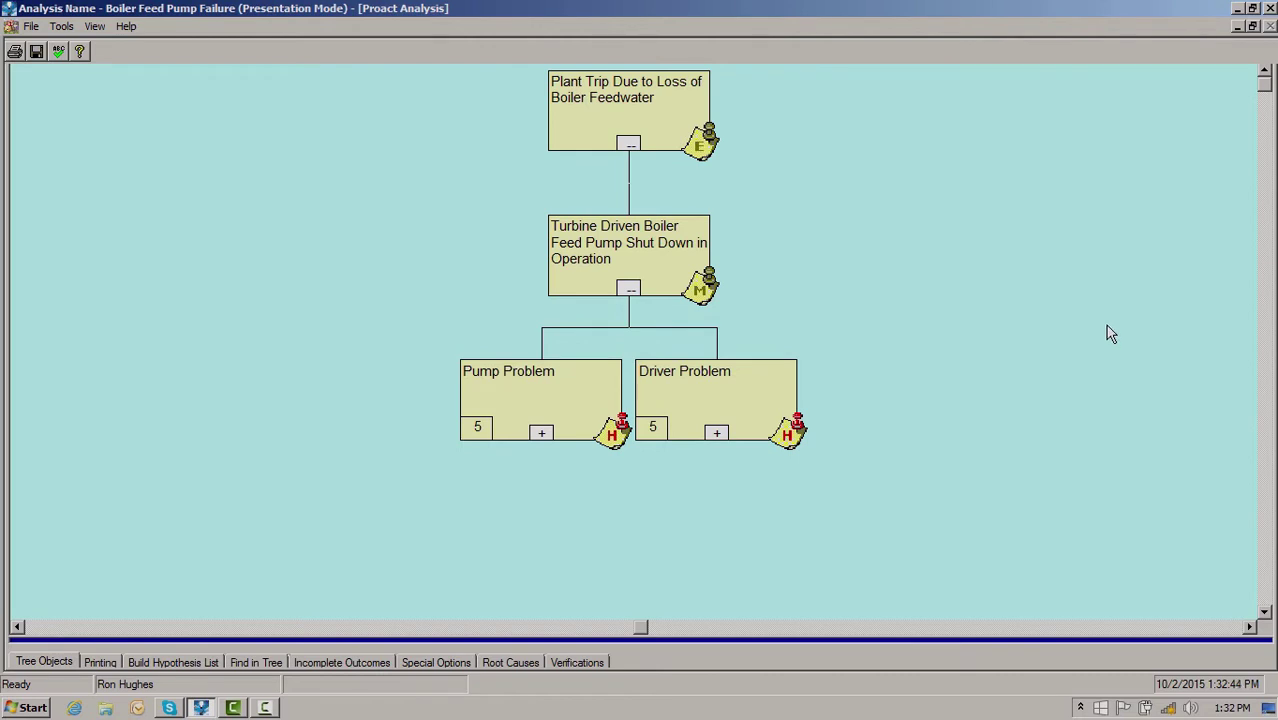
{"action": "left_click", "coordinate": [586, 409]}
{"action": "double_click", "coordinate": [584, 401]}
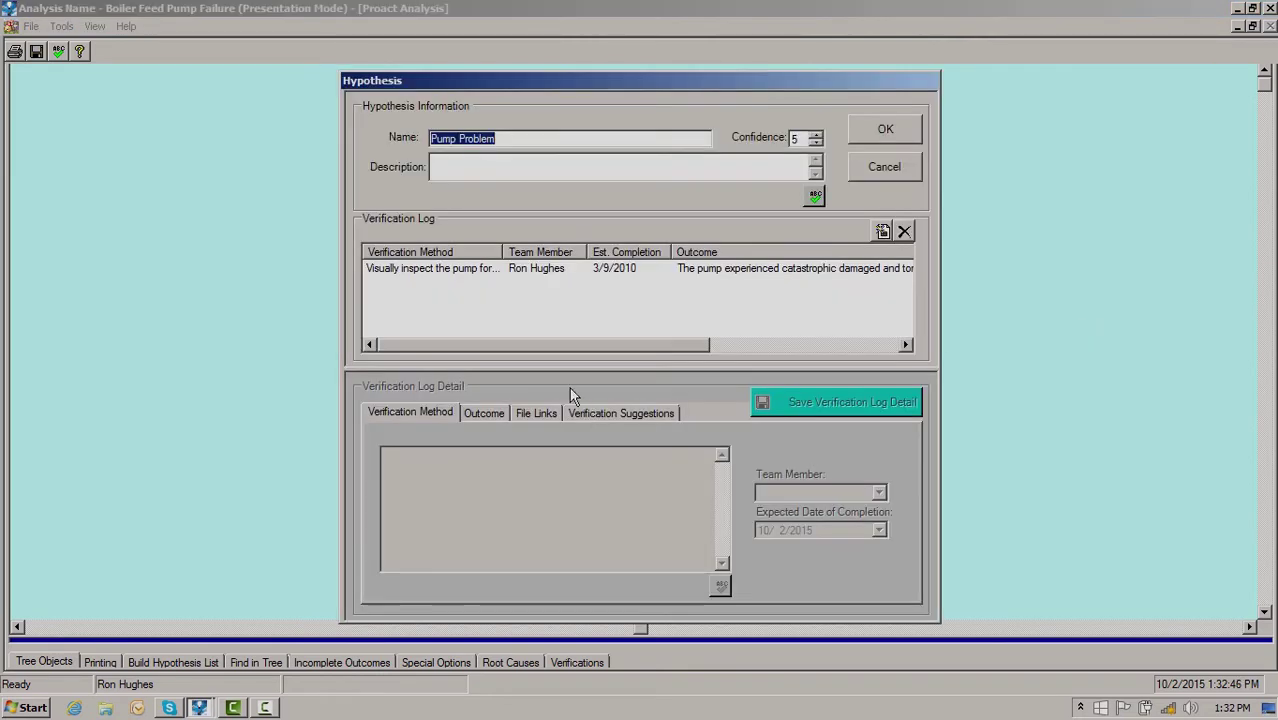
View the visual inspection's linked TDBFP.ppt pump photo, then close Pump Problem and pan the tree up
{"action": "left_click", "coordinate": [463, 277]}
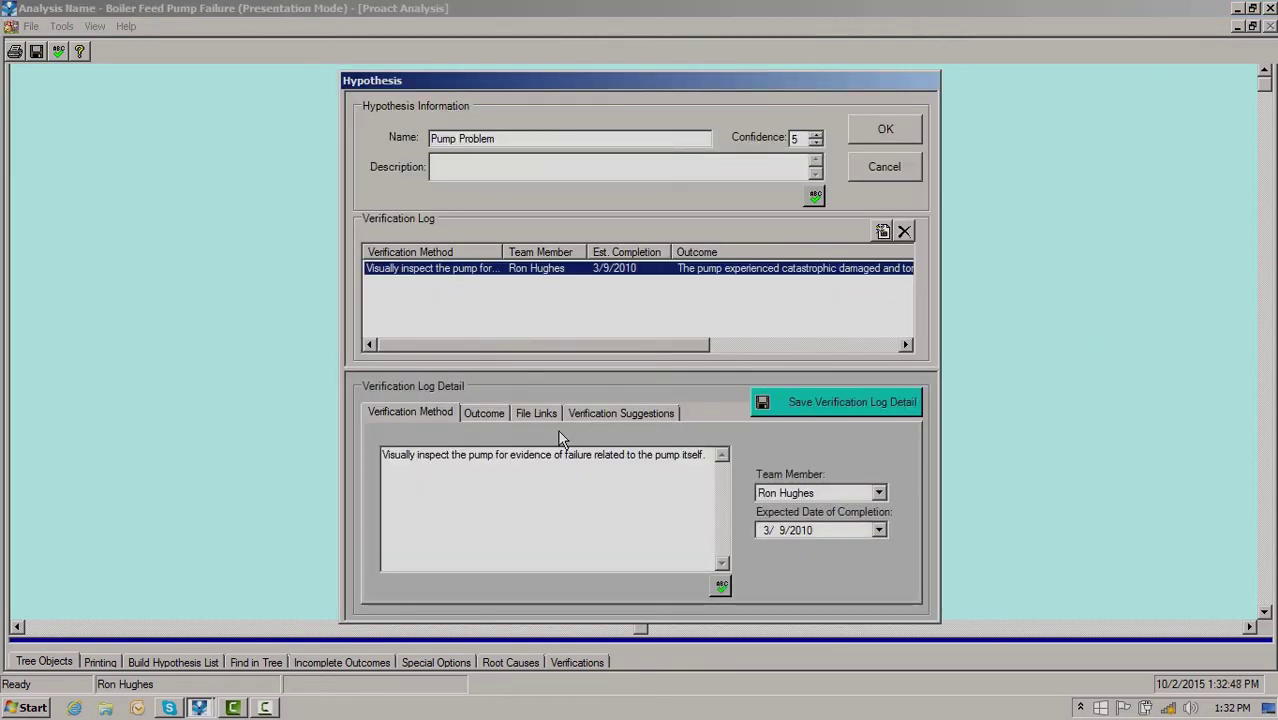
{"action": "left_click", "coordinate": [536, 412]}
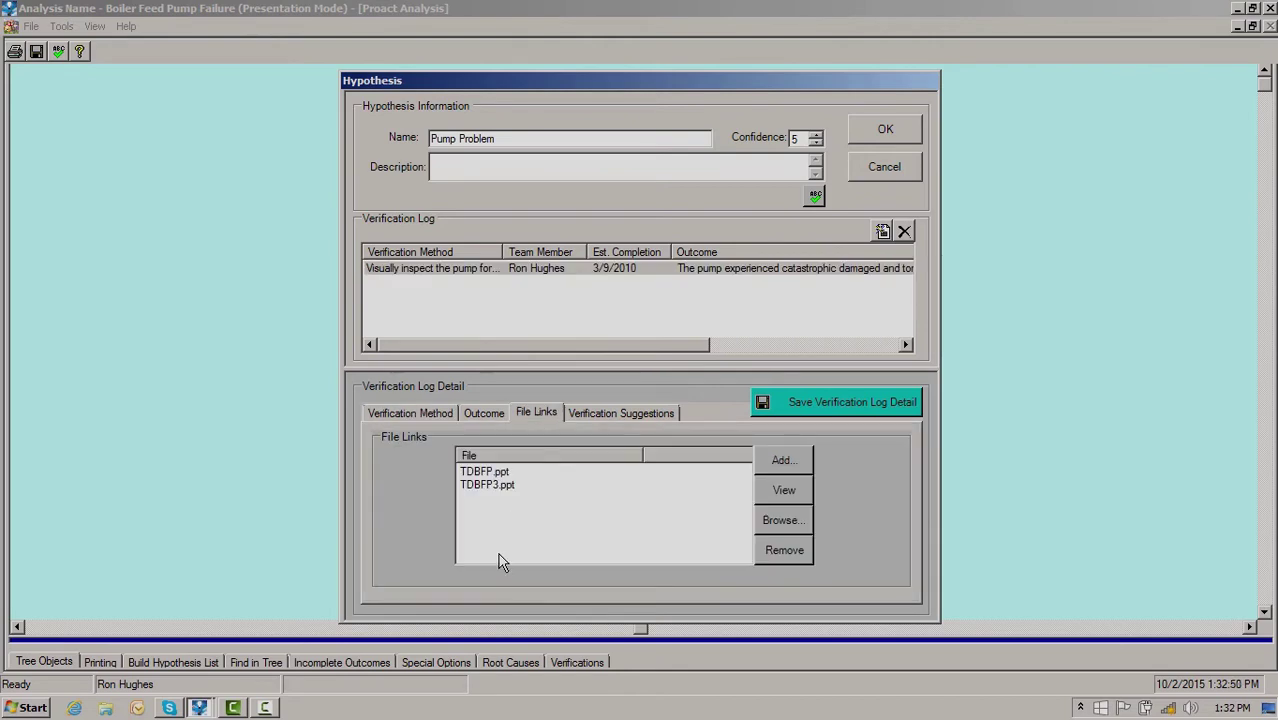
{"action": "double_click", "coordinate": [484, 471]}
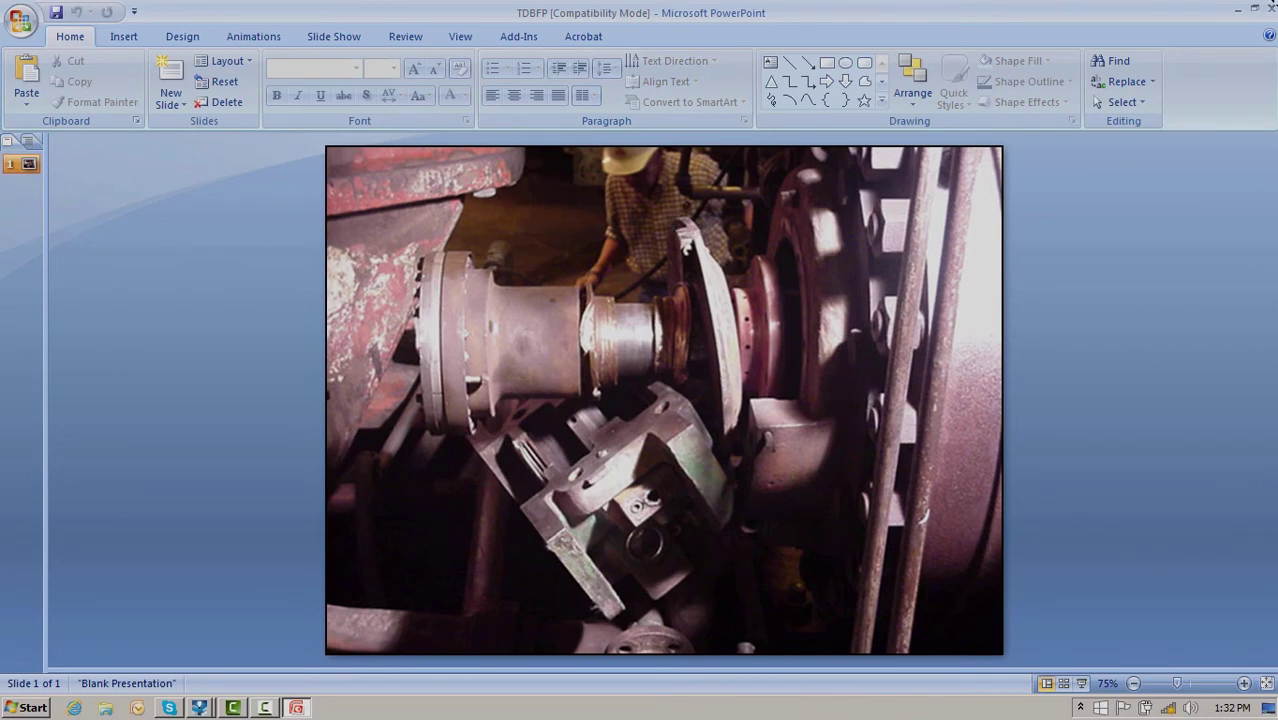
{"action": "left_click", "coordinate": [1270, 10]}
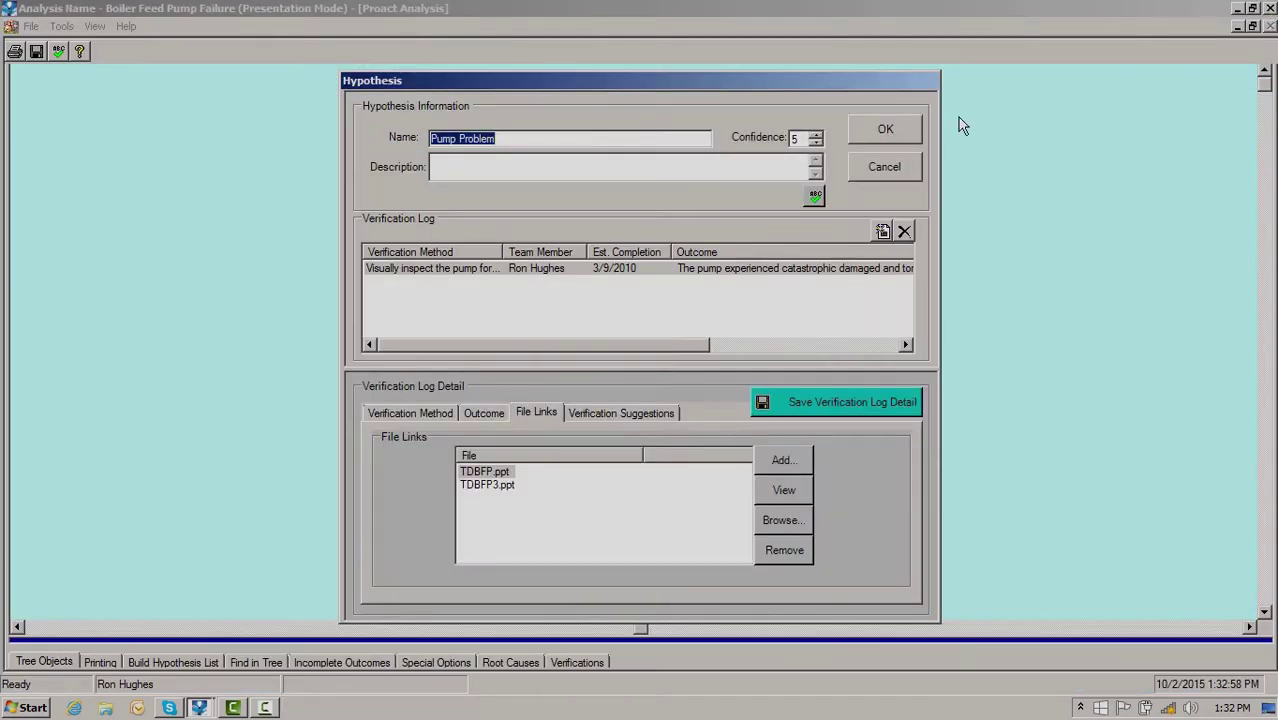
{"action": "left_click", "coordinate": [912, 130]}
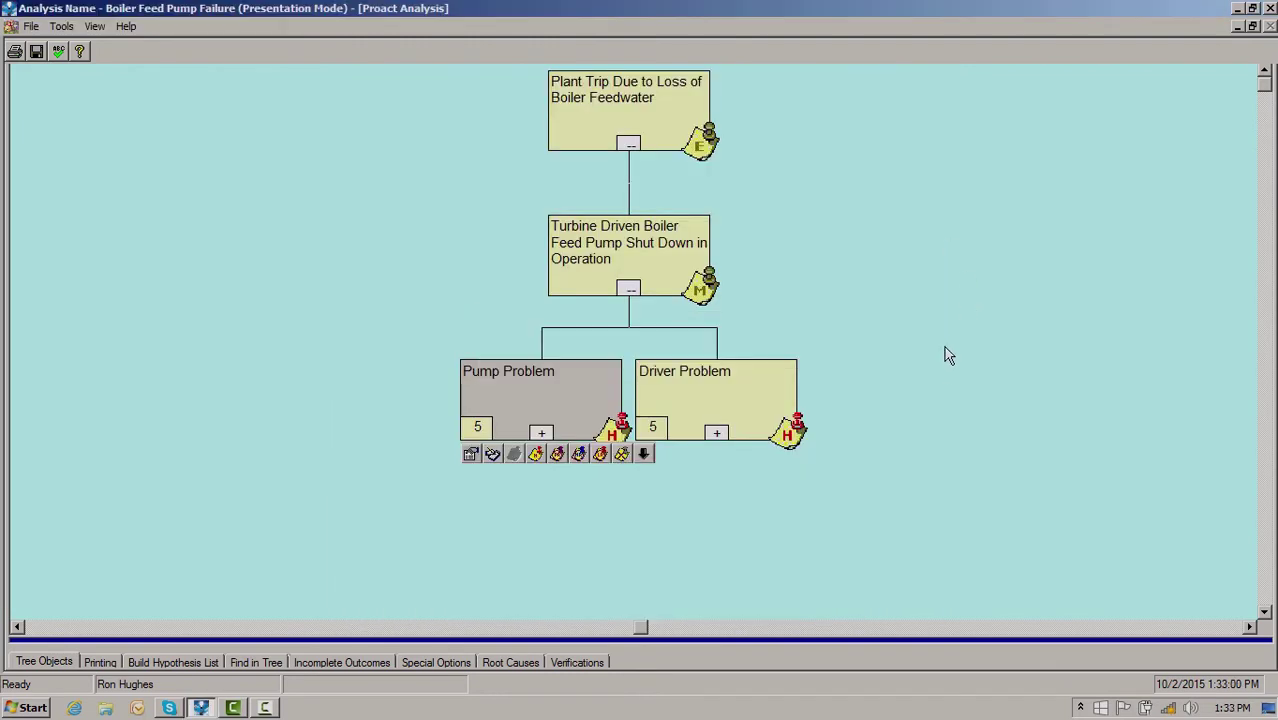
{"action": "left_click_drag", "start_coordinate": [941, 351], "coordinate": [919, 108]}
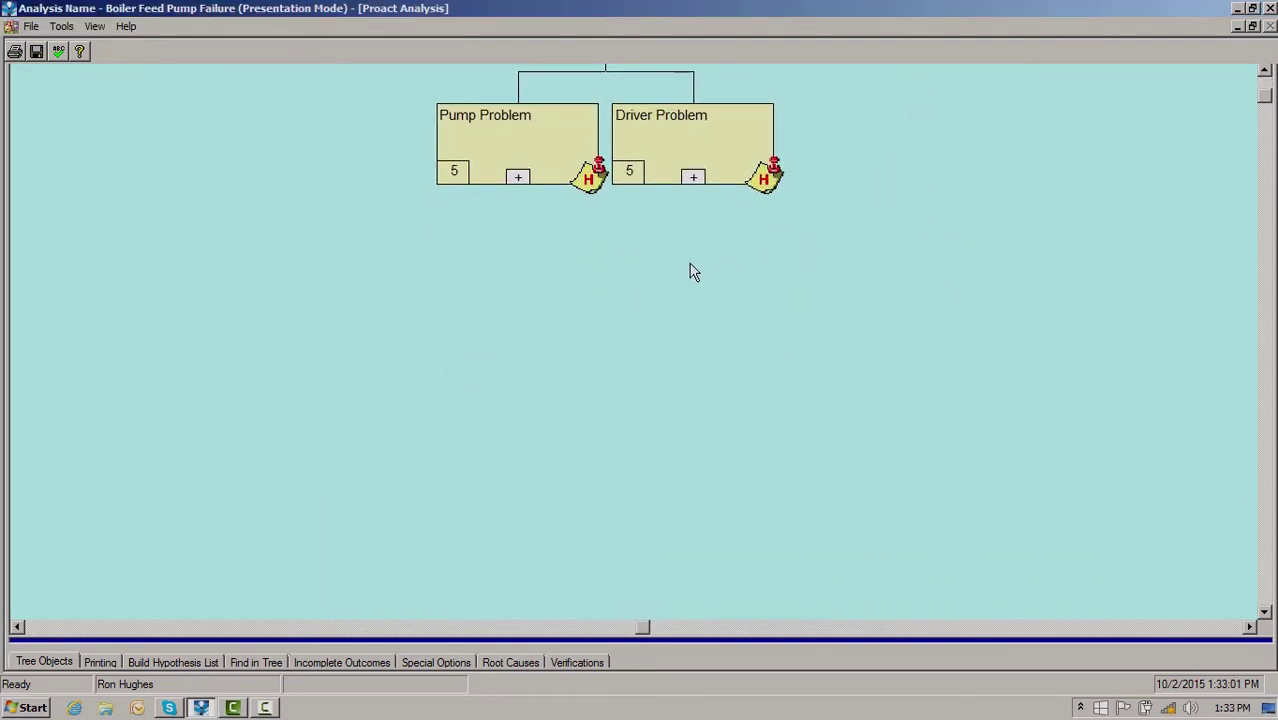
Expand Pump Problem into its two child hypotheses and open Loss of Feedwater Containment
{"action": "left_click", "coordinate": [518, 178]}
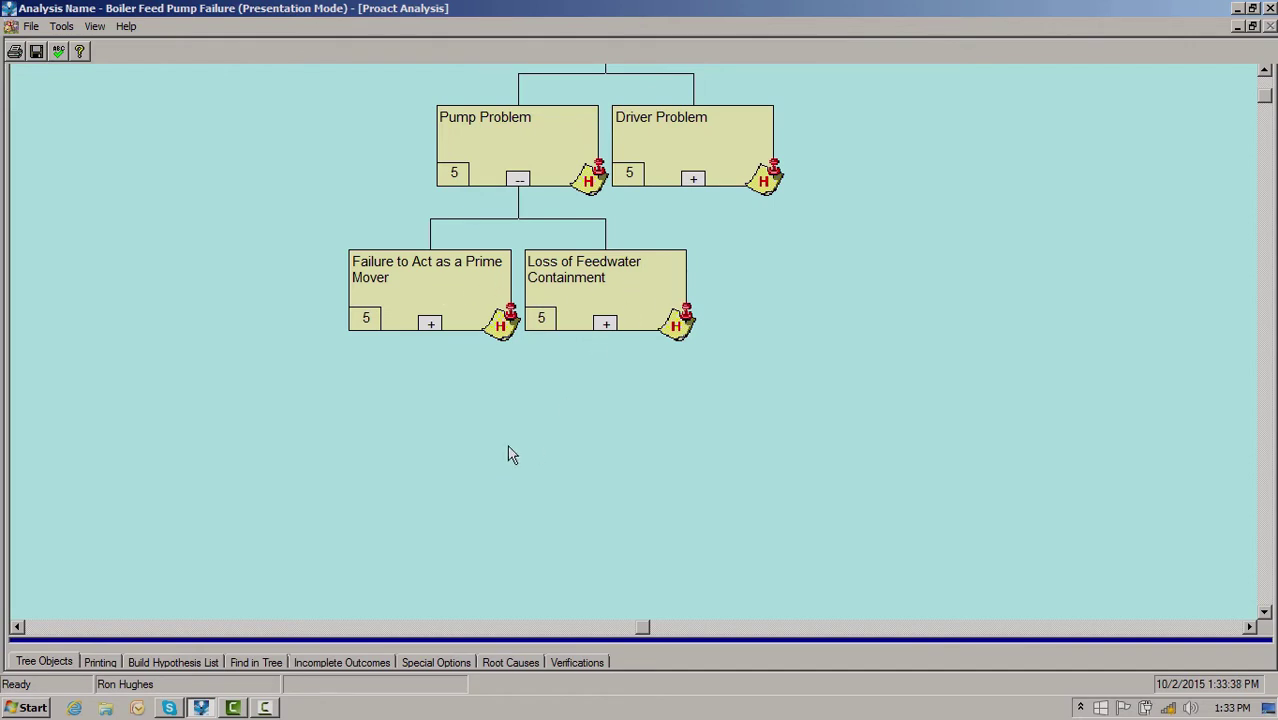
{"action": "left_click_drag", "start_coordinate": [508, 455], "coordinate": [663, 290]}
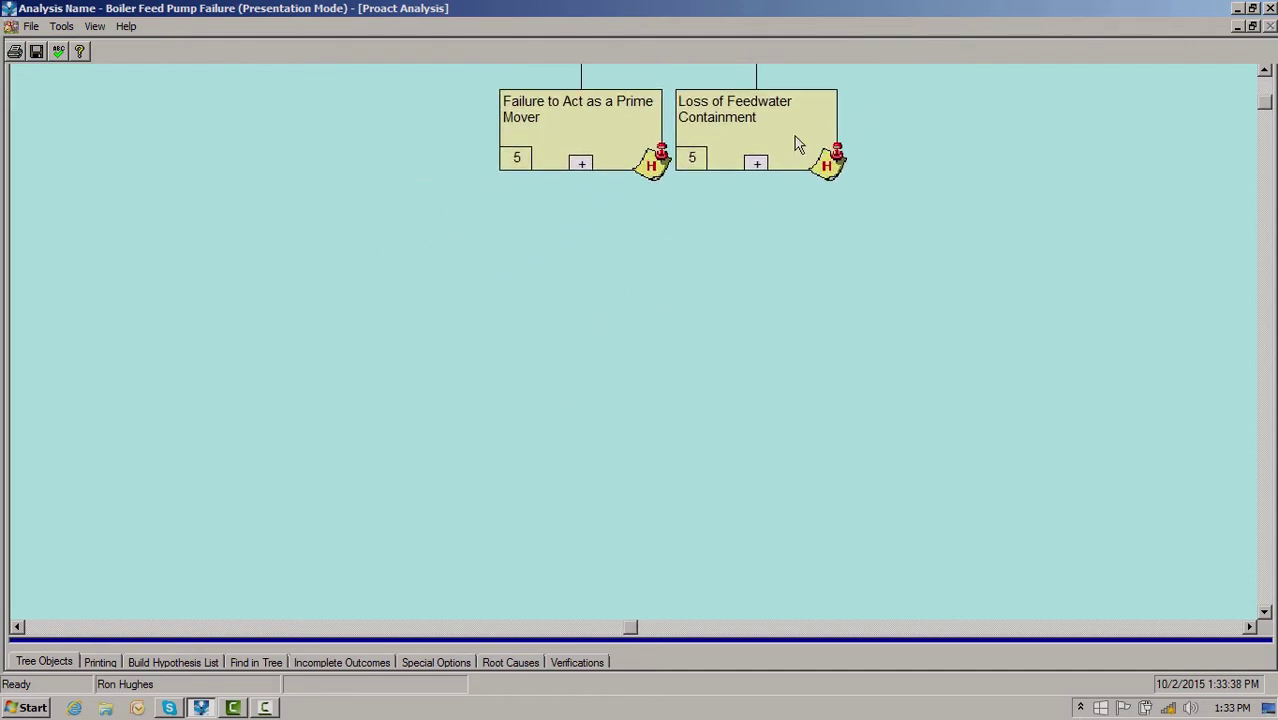
{"action": "double_click", "coordinate": [794, 136]}
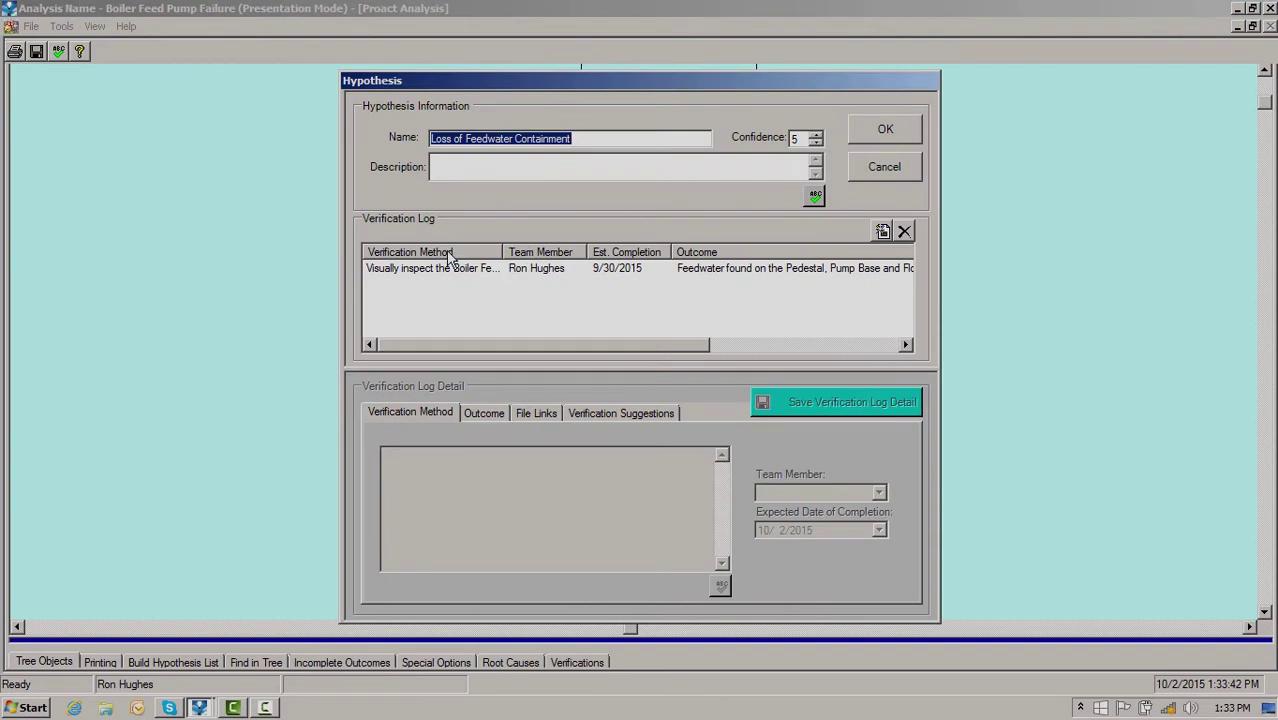
Open the PedestalBolts.ppt evidence linked to the feedwater inspection verification
{"action": "left_click", "coordinate": [447, 277]}
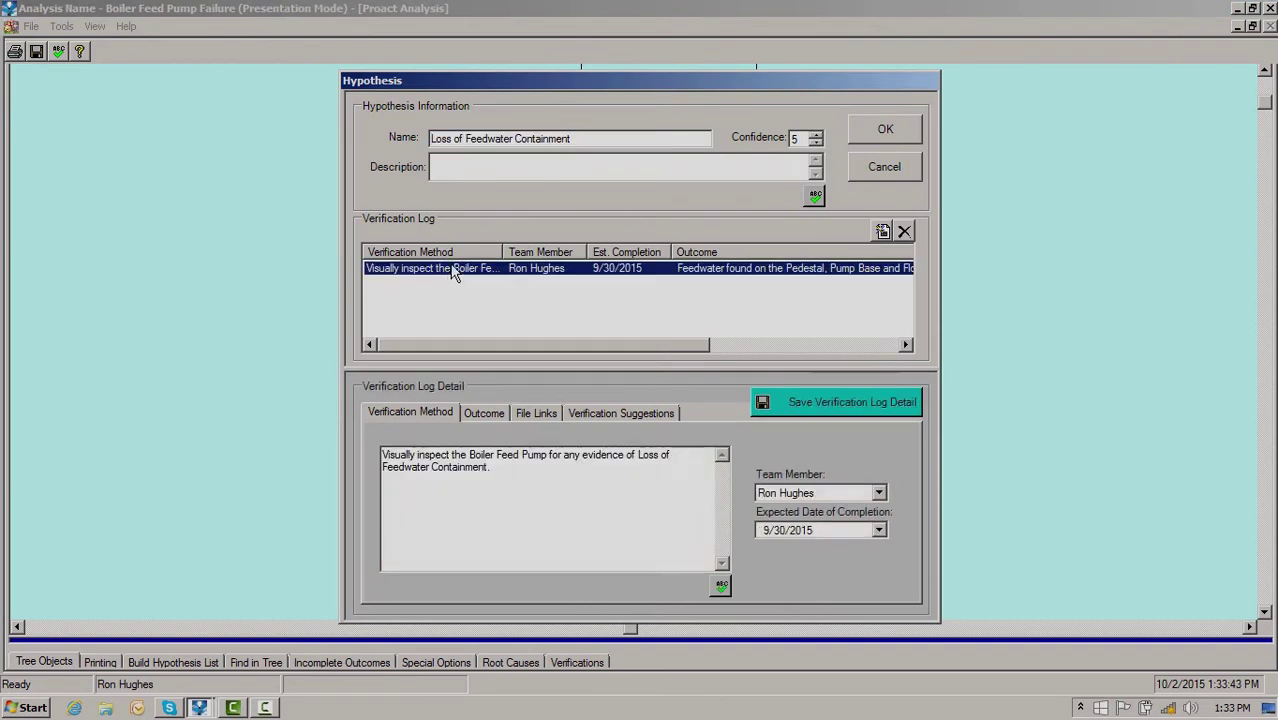
{"action": "left_click", "coordinate": [533, 414]}
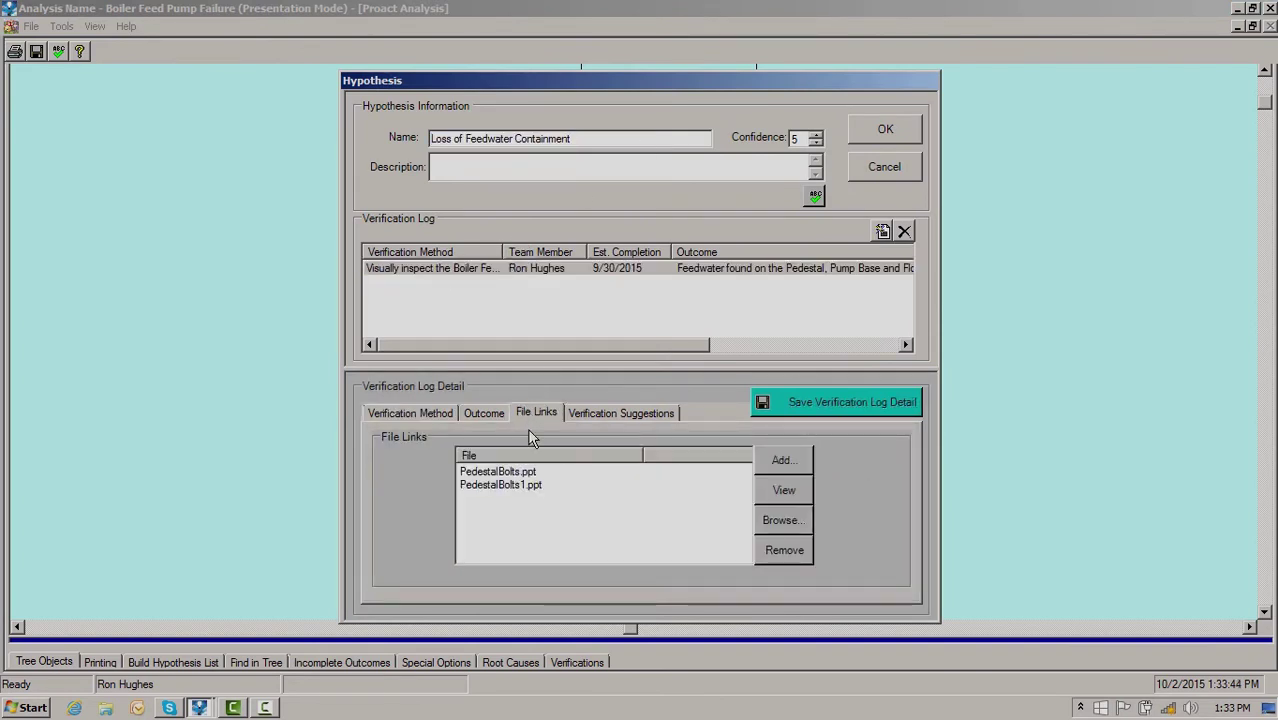
{"action": "left_click", "coordinate": [499, 473]}
{"action": "double_click", "coordinate": [499, 473]}
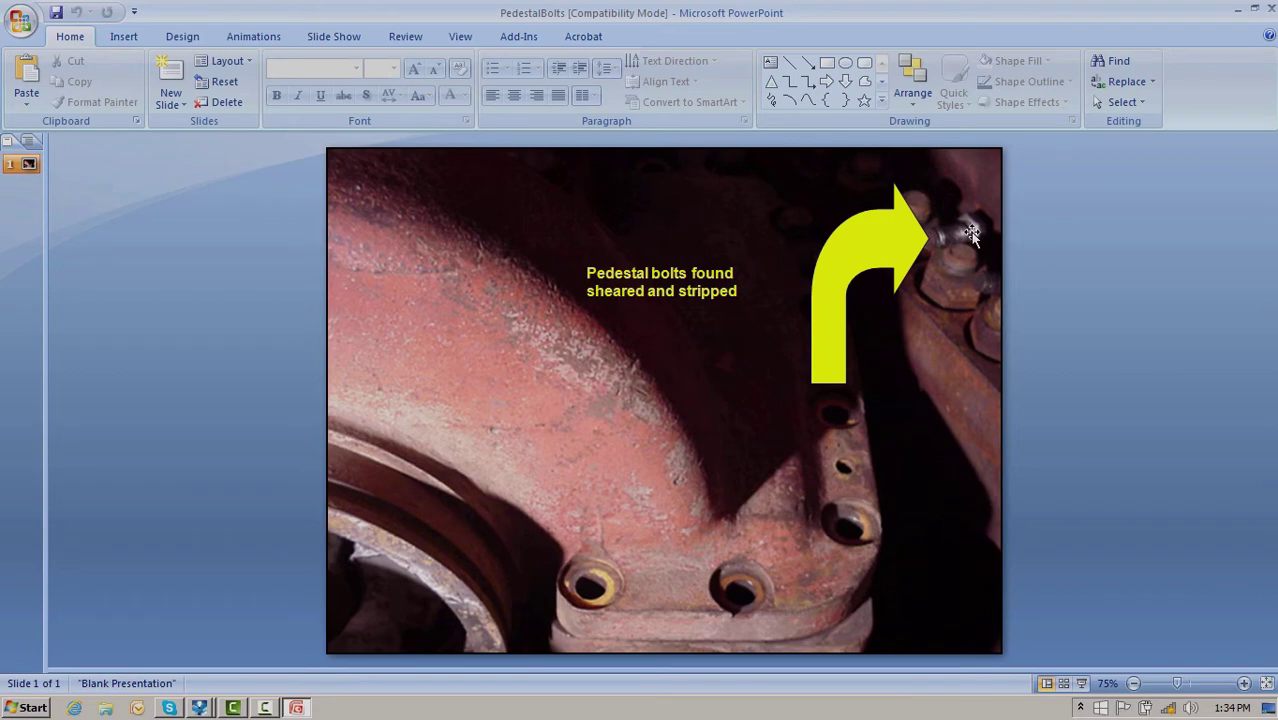
Review the sheared and stripped pedestal bolts slide, then close the PedestalBolts deck
{"action": "left_click", "coordinate": [1270, 10]}
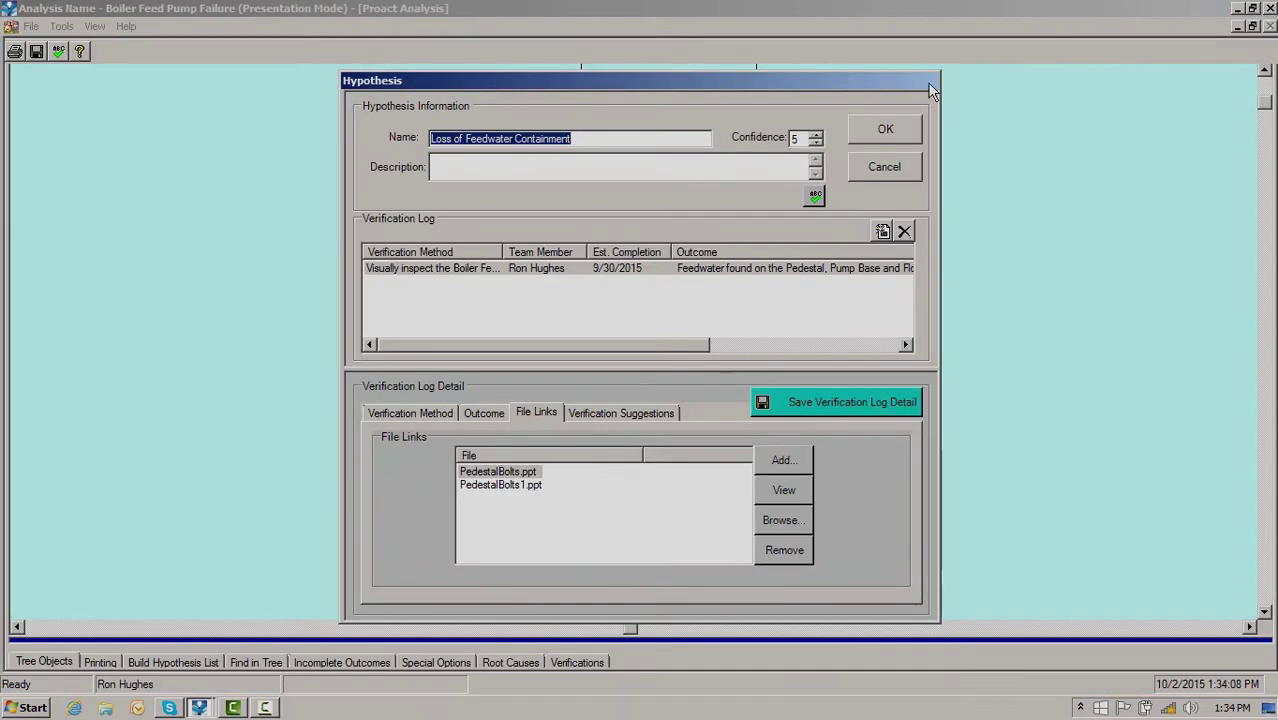
Close Loss of Feedwater Containment, expand Failure to Act as a Prime Mover, and open Bearing Failure
{"action": "left_click", "coordinate": [857, 128]}
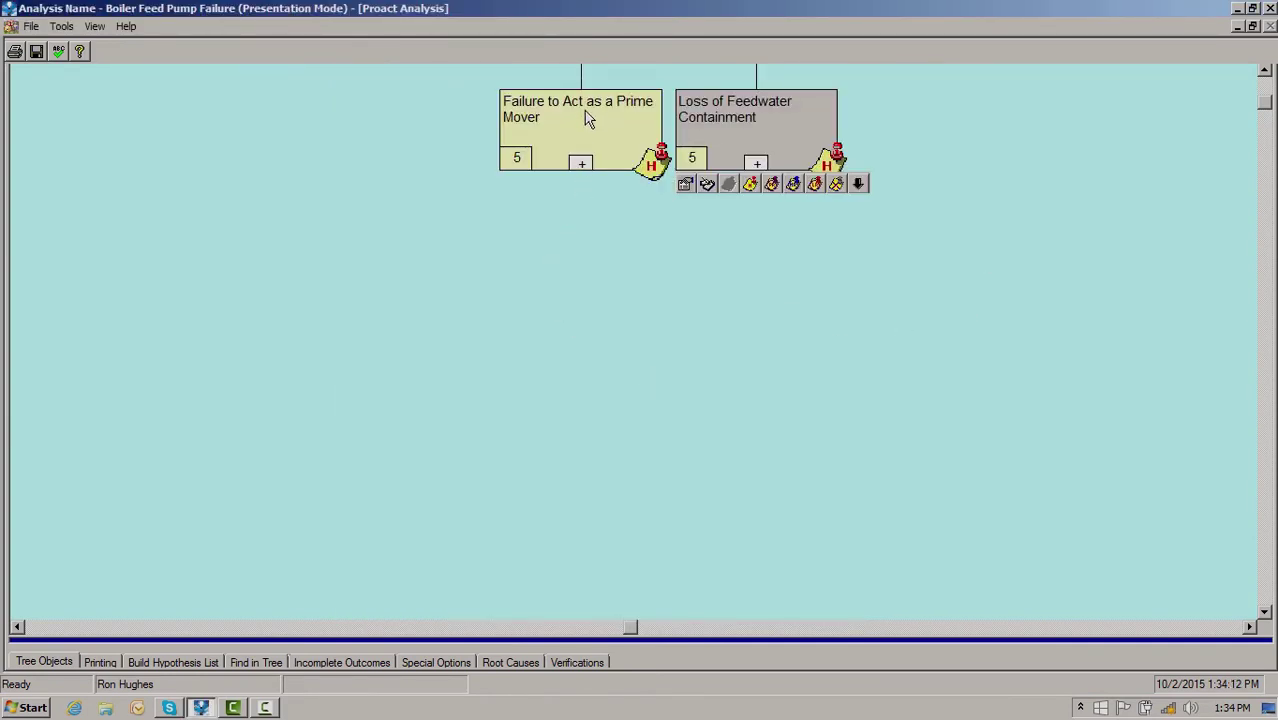
{"action": "left_click", "coordinate": [581, 165]}
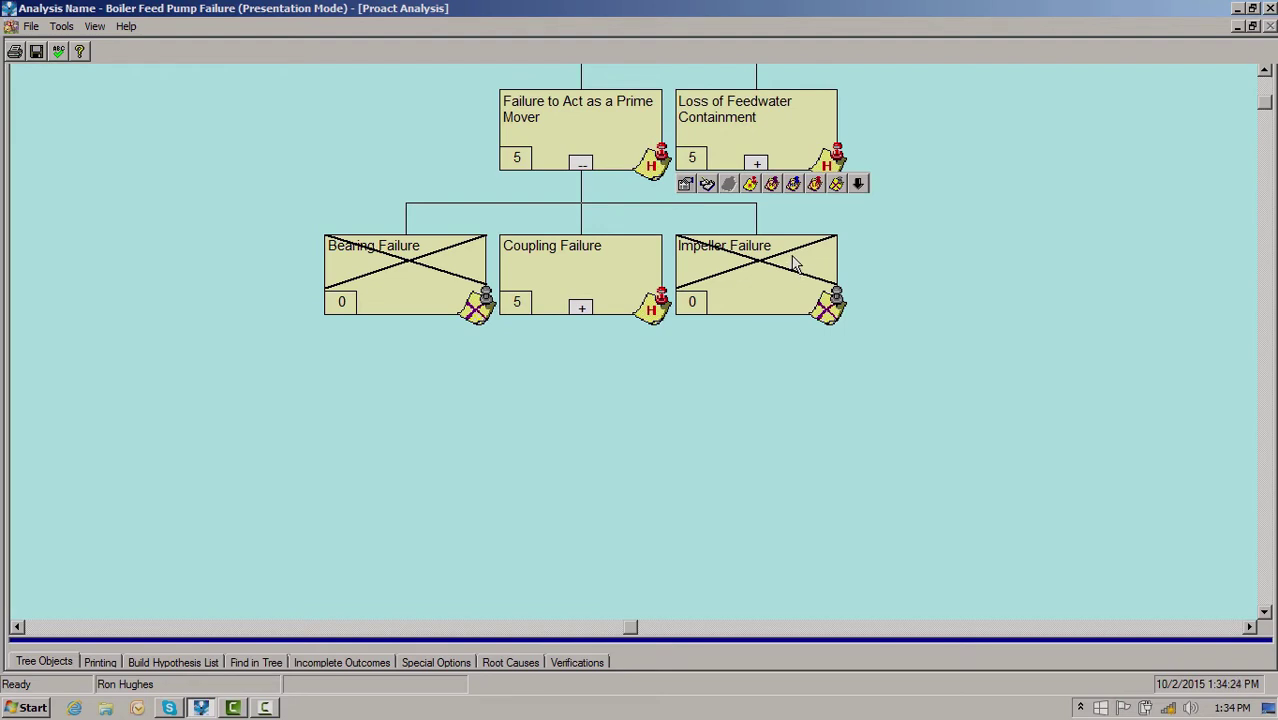
{"action": "double_click", "coordinate": [373, 273]}
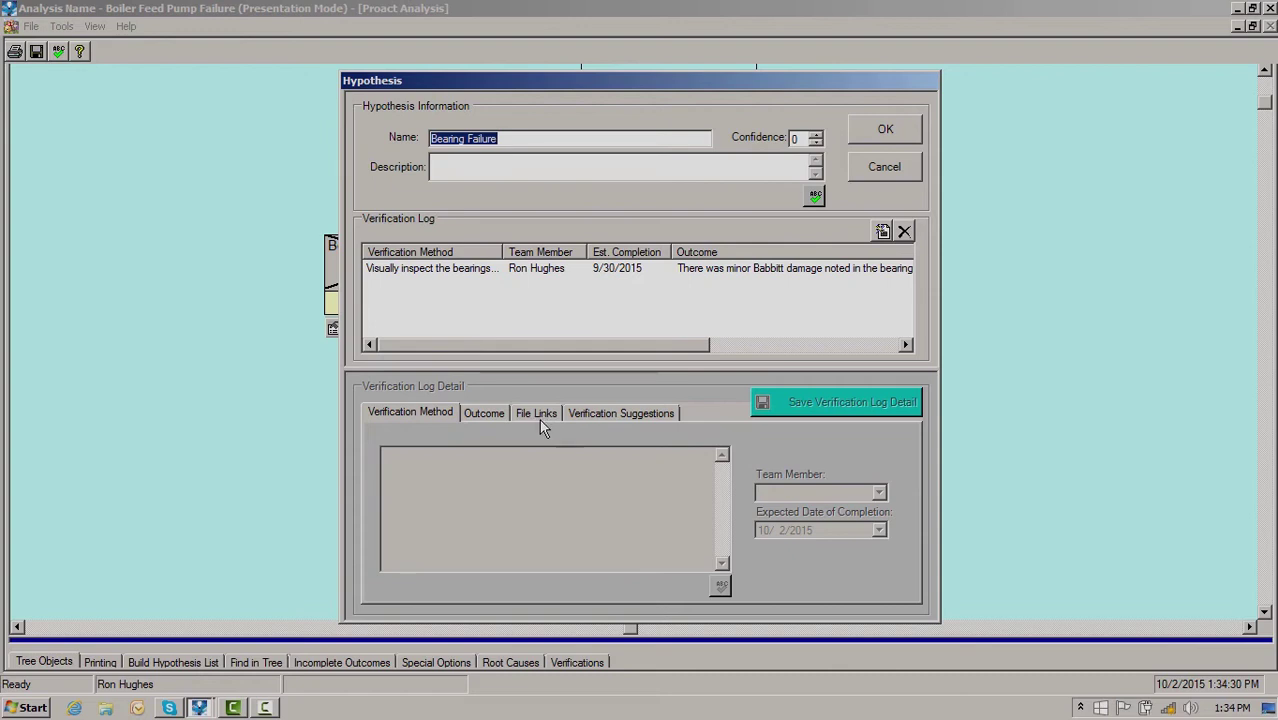
Open the Bearing.ppt evidence linked to the bearing inspection verification
{"action": "left_click", "coordinate": [462, 270]}
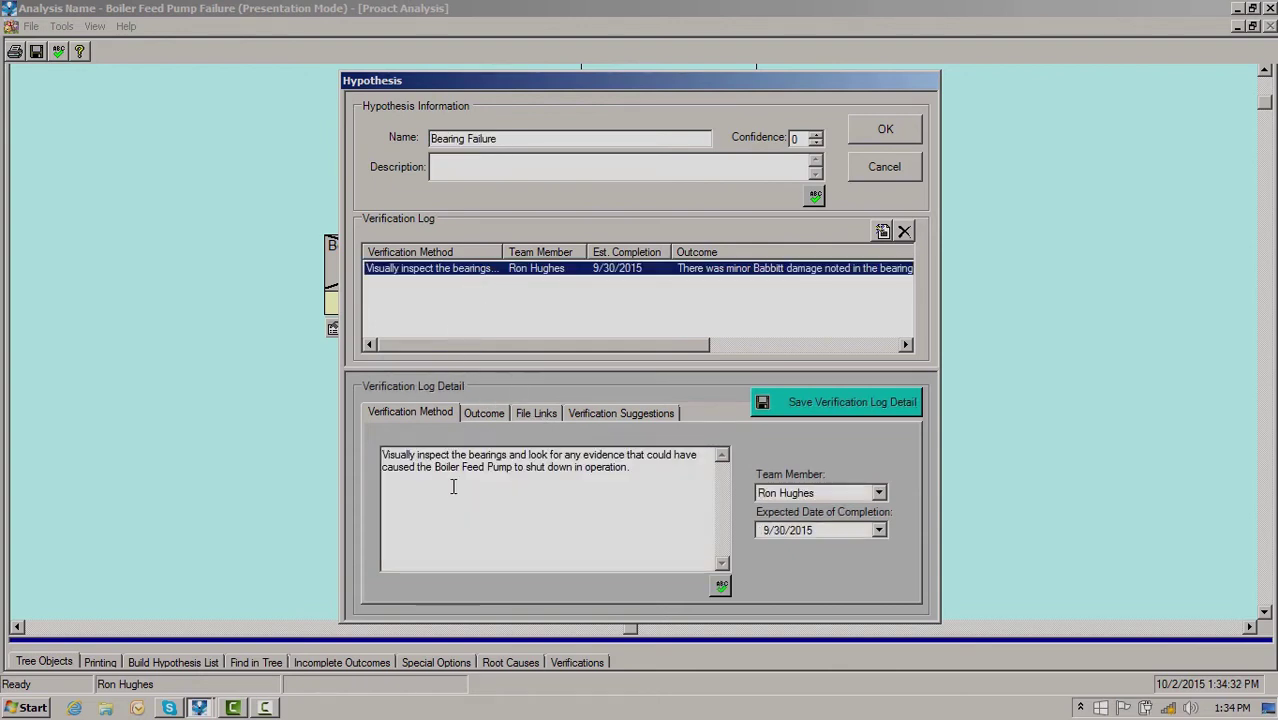
{"action": "left_click", "coordinate": [535, 413]}
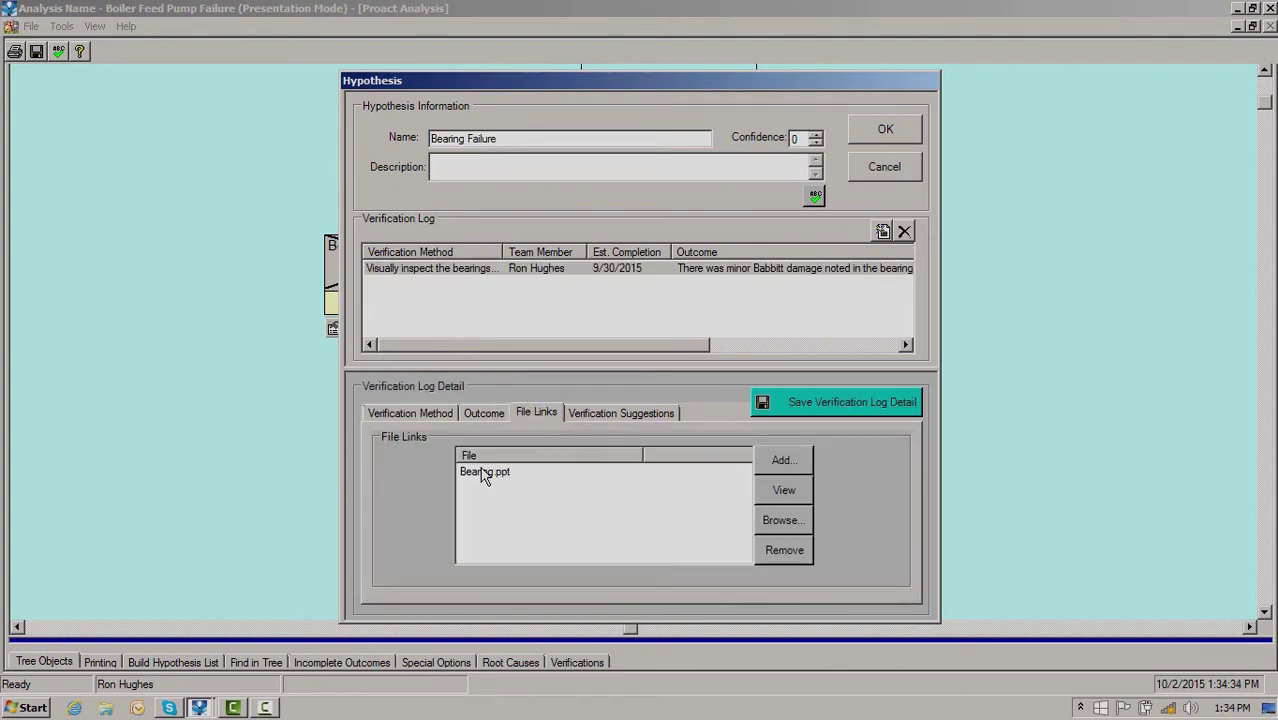
{"action": "left_click", "coordinate": [484, 474]}
{"action": "double_click", "coordinate": [484, 474]}
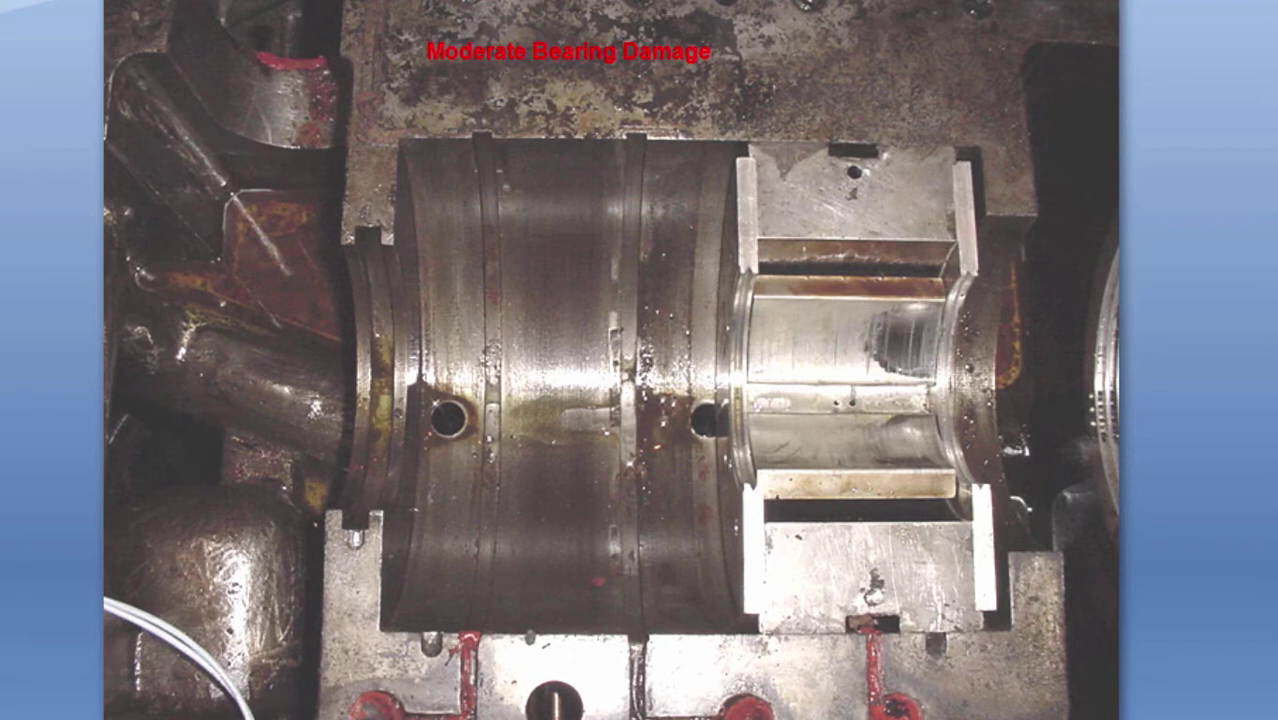
End the bearing slideshow, close Bearing Failure, and open the Coupling Failure hypothesis
{"action": "key", "text": "Escape"}
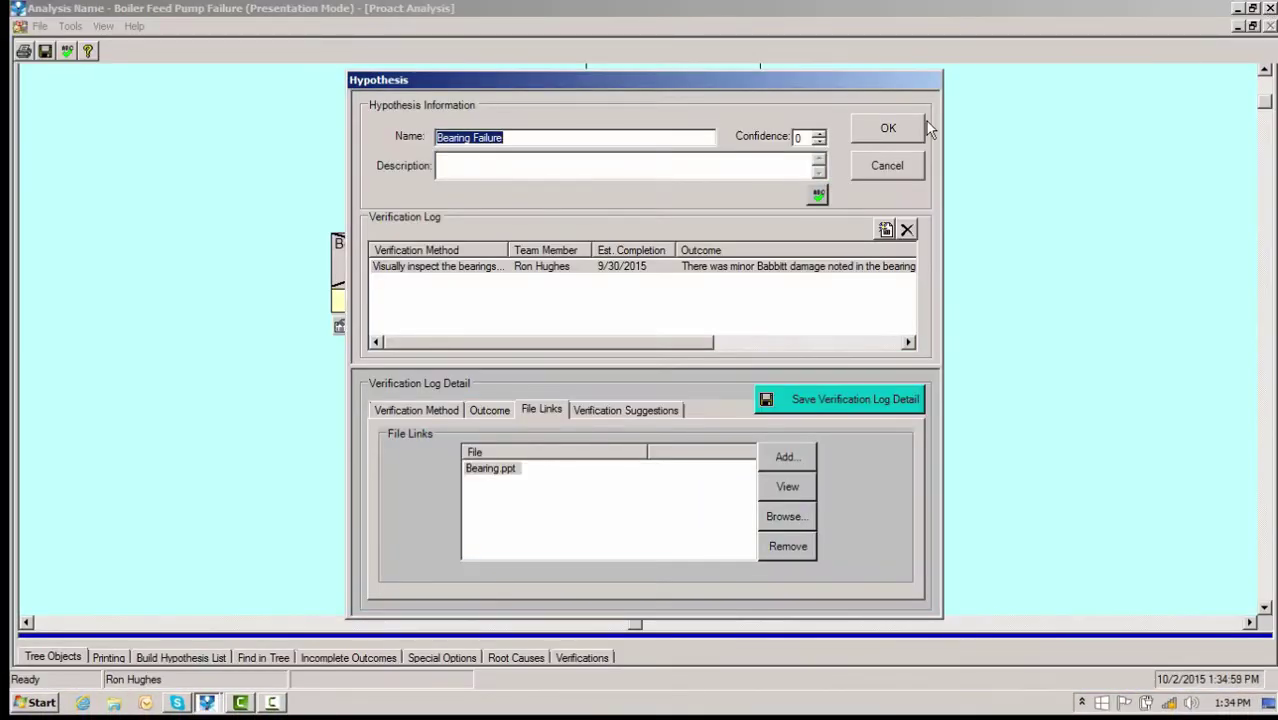
{"action": "left_click", "coordinate": [915, 127]}
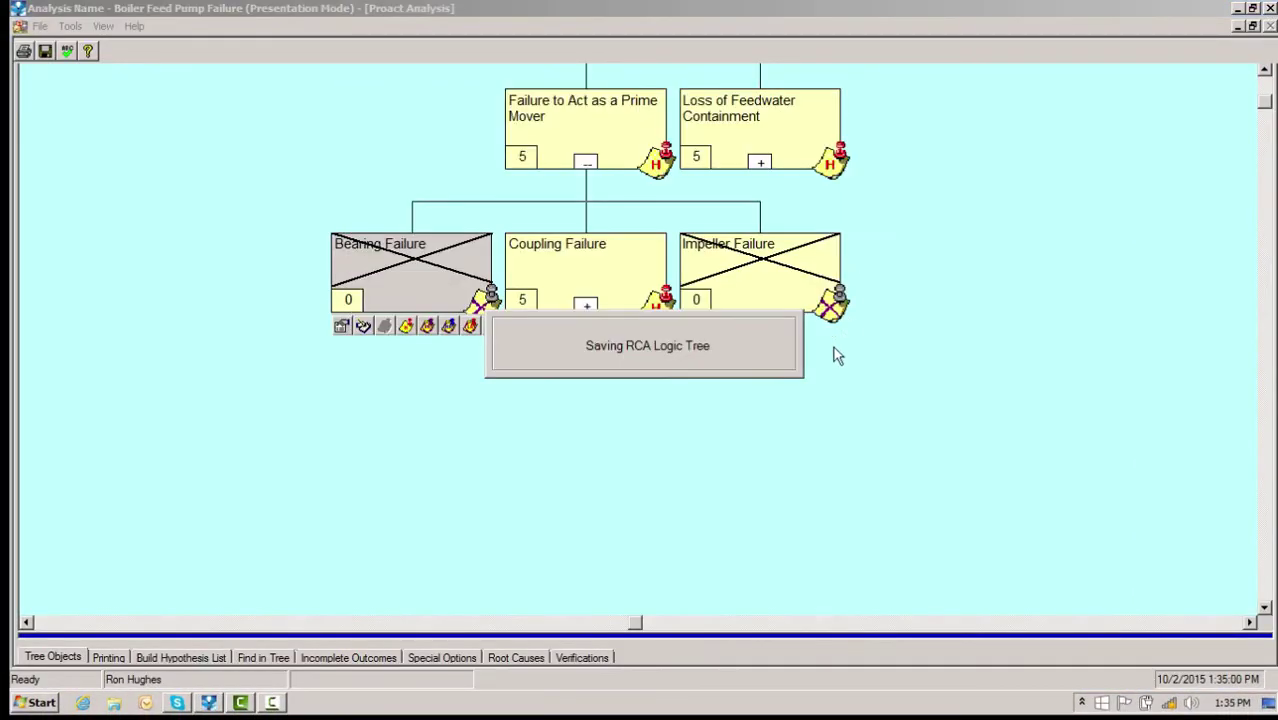
{"action": "double_click", "coordinate": [563, 296]}
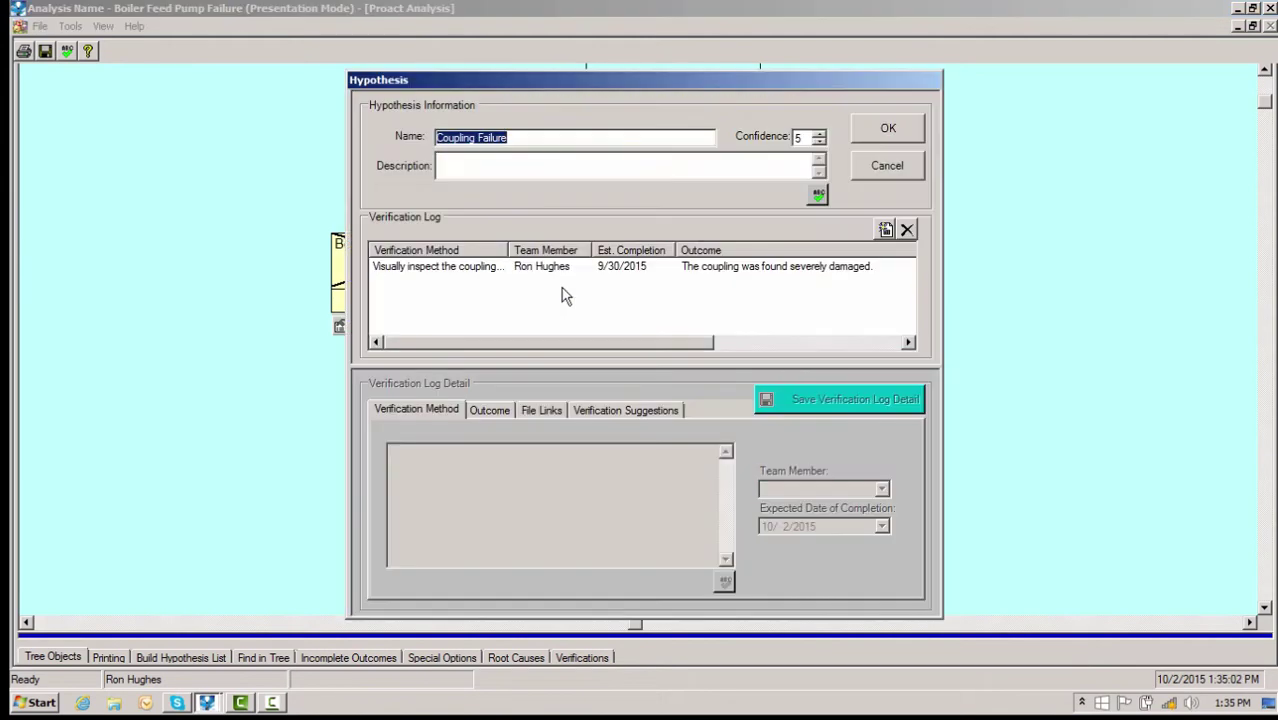
Open the CouplingDamage.ppt evidence linked to the coupling inspection verification
{"action": "left_click", "coordinate": [463, 273]}
{"action": "left_click", "coordinate": [541, 410]}
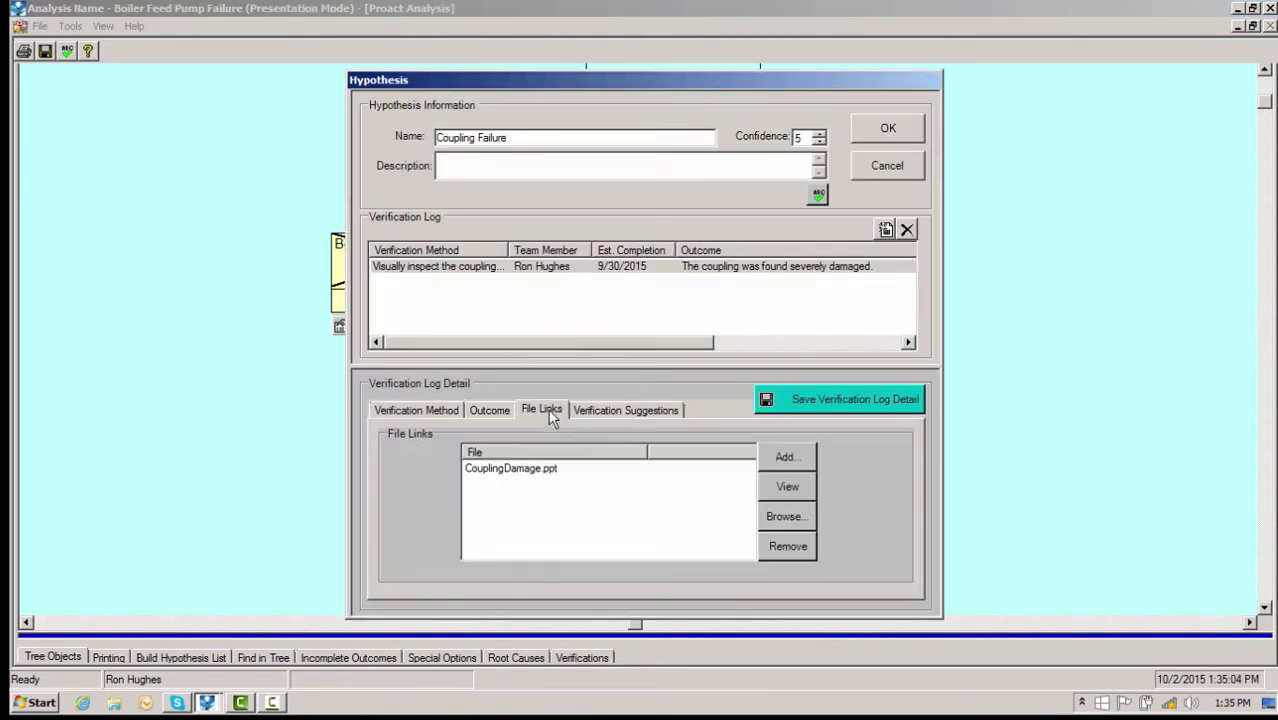
{"action": "double_click", "coordinate": [519, 470]}
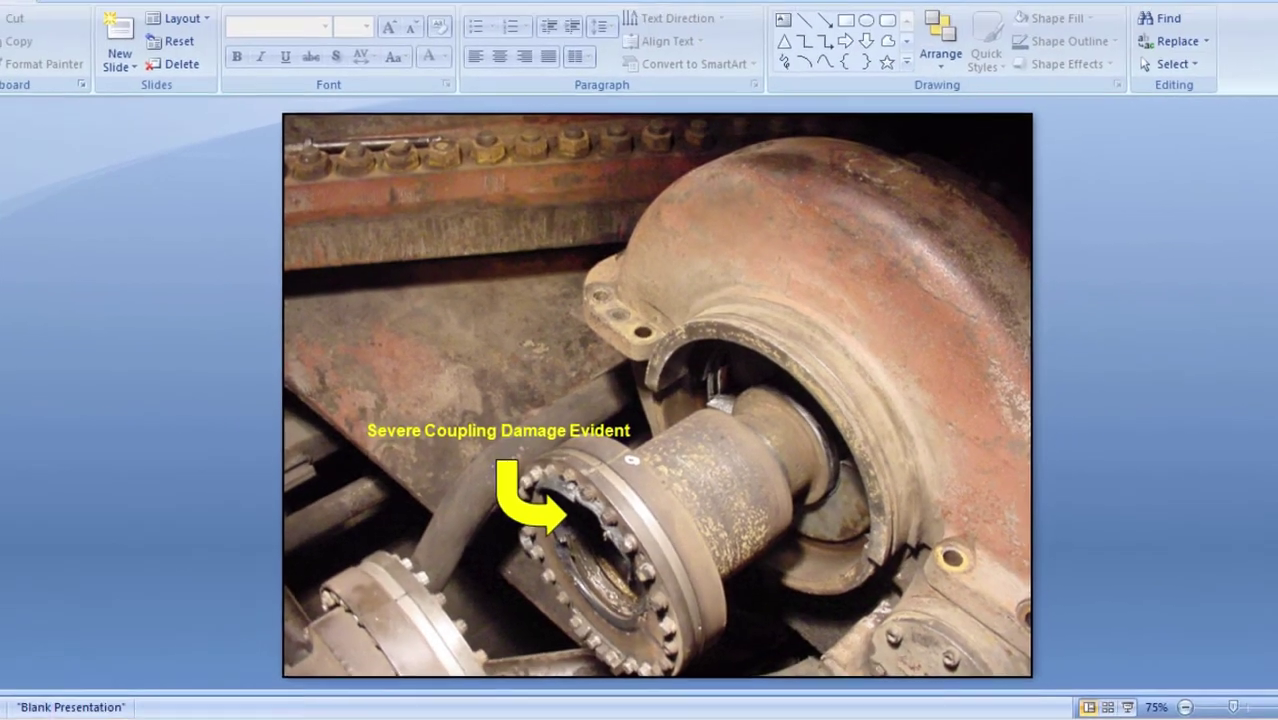
Close the coupling deck and Coupling Failure, then expand it into Coupling Internals Failed and Coupling Bolt Failure
{"action": "left_click", "coordinate": [1240, 12]}
{"action": "left_click", "coordinate": [891, 125]}
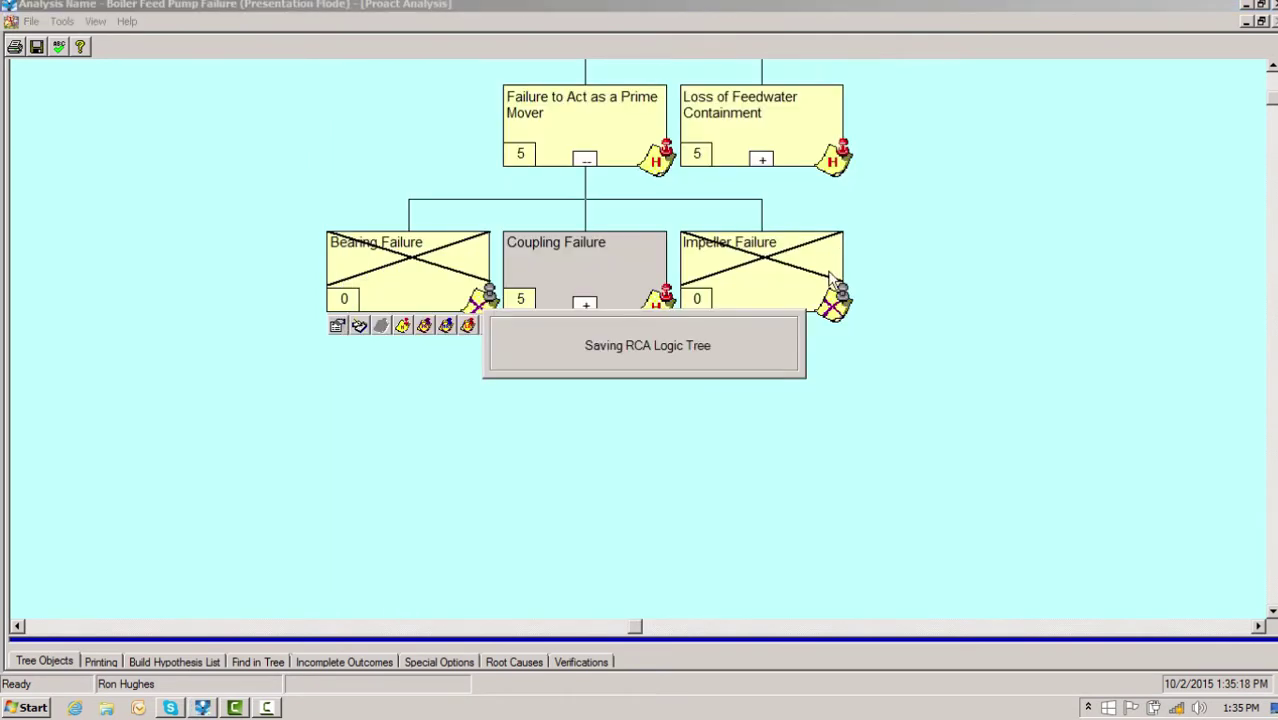
{"action": "left_click", "coordinate": [586, 304]}
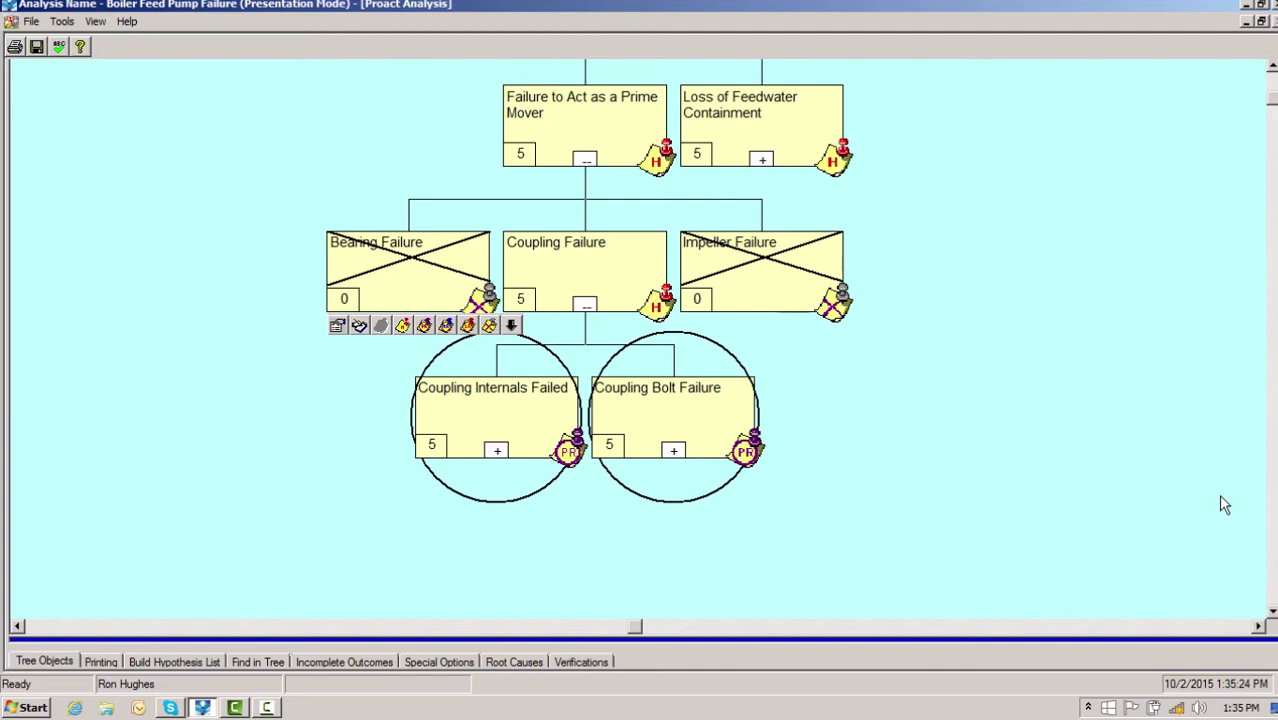
{"action": "double_click", "coordinate": [477, 415]}
{"action": "left_click", "coordinate": [445, 268]}
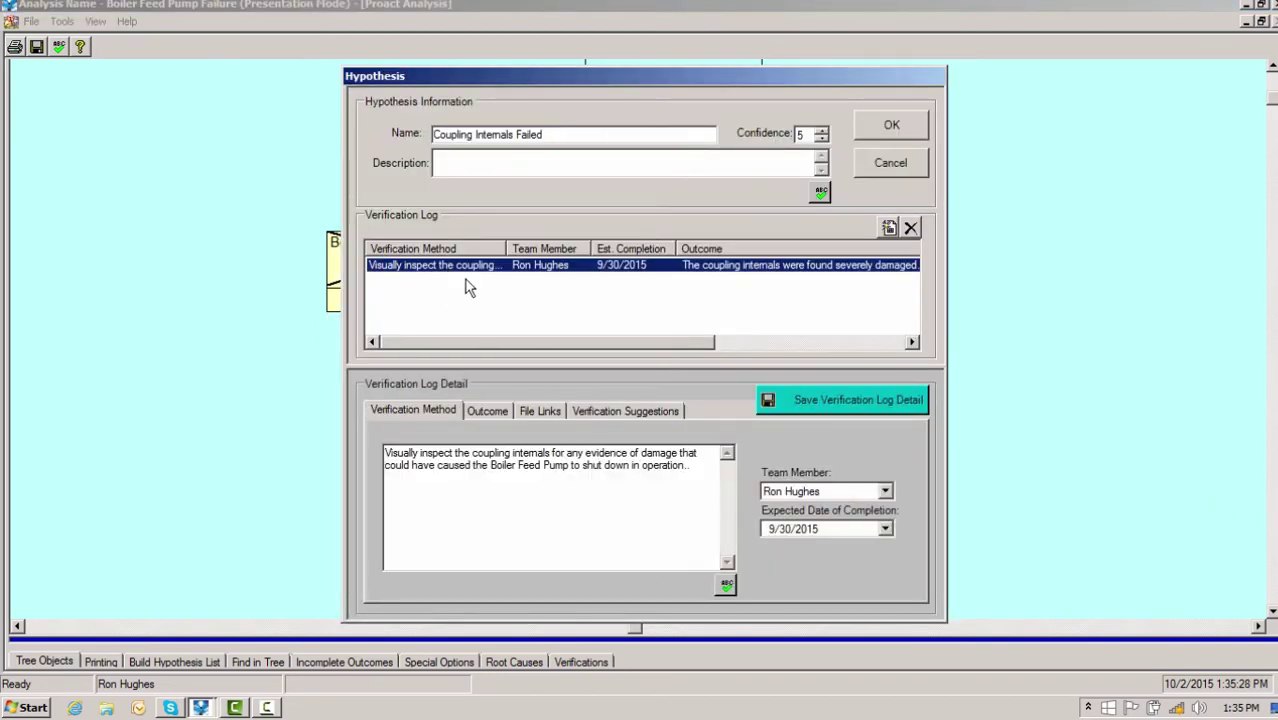
{"action": "left_click", "coordinate": [545, 410]}
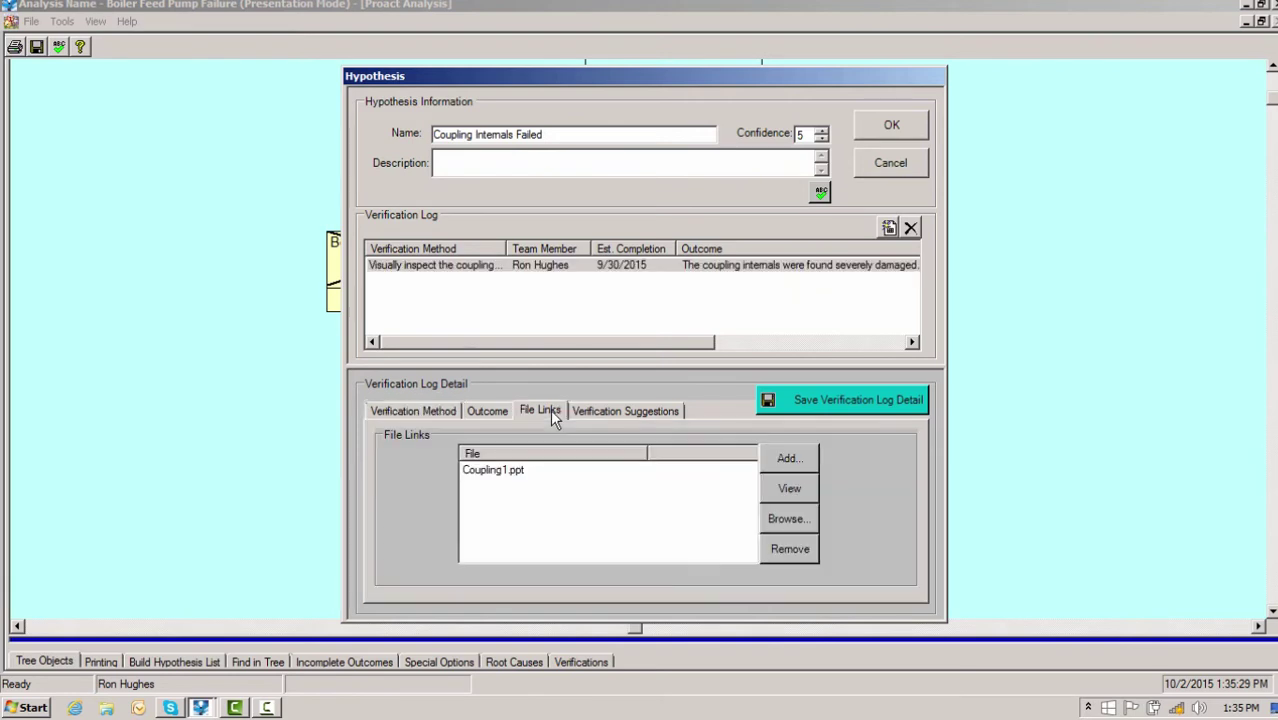
{"action": "left_click", "coordinate": [500, 474]}
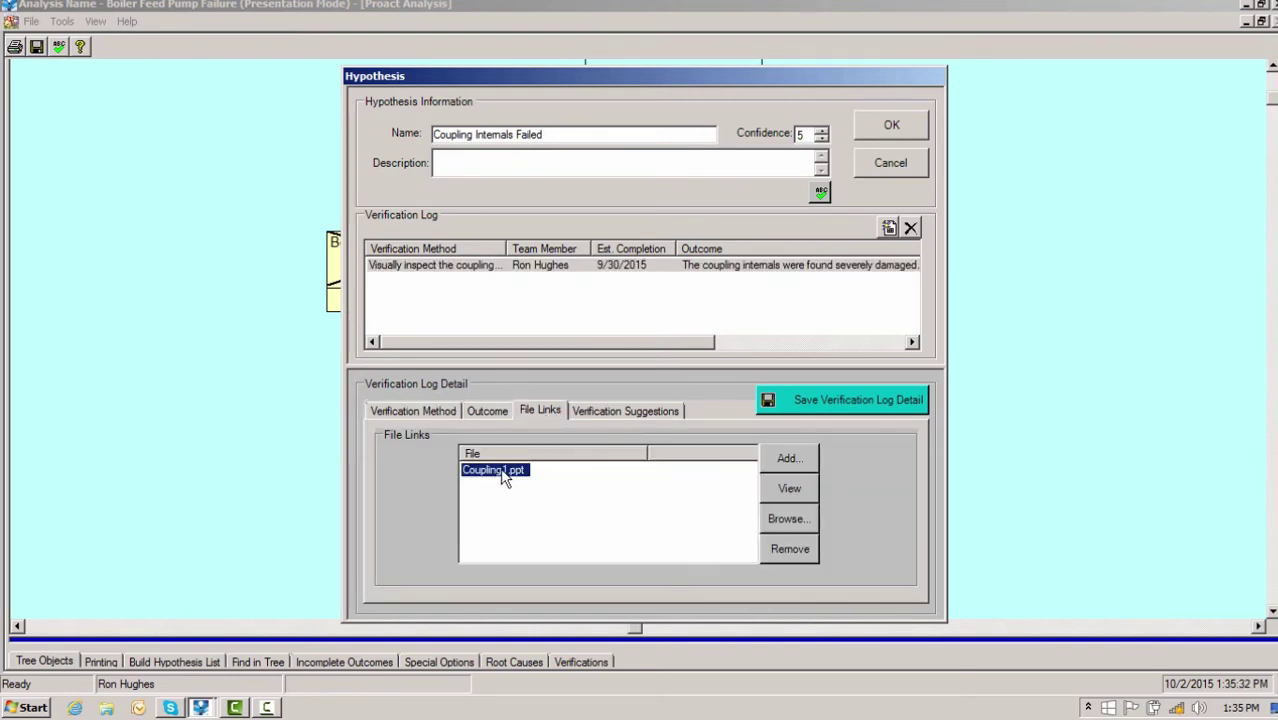
{"action": "double_click", "coordinate": [505, 473]}
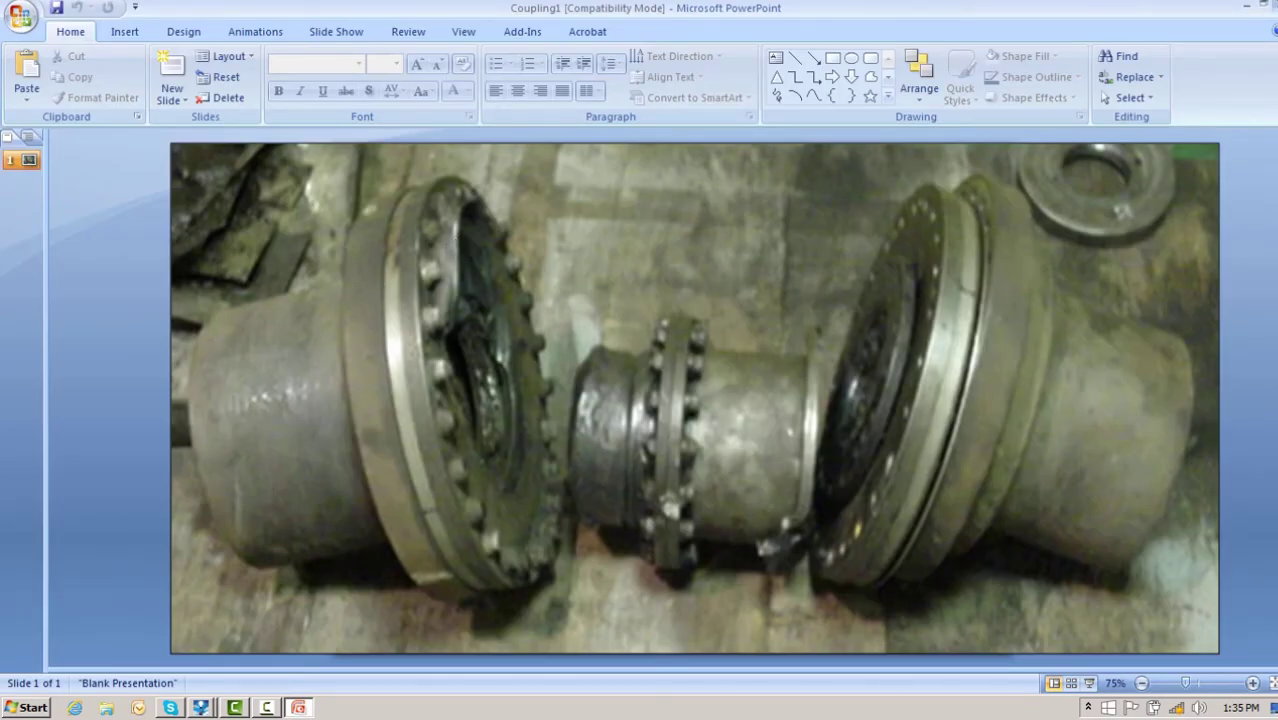
{"action": "left_click", "coordinate": [1271, 5]}
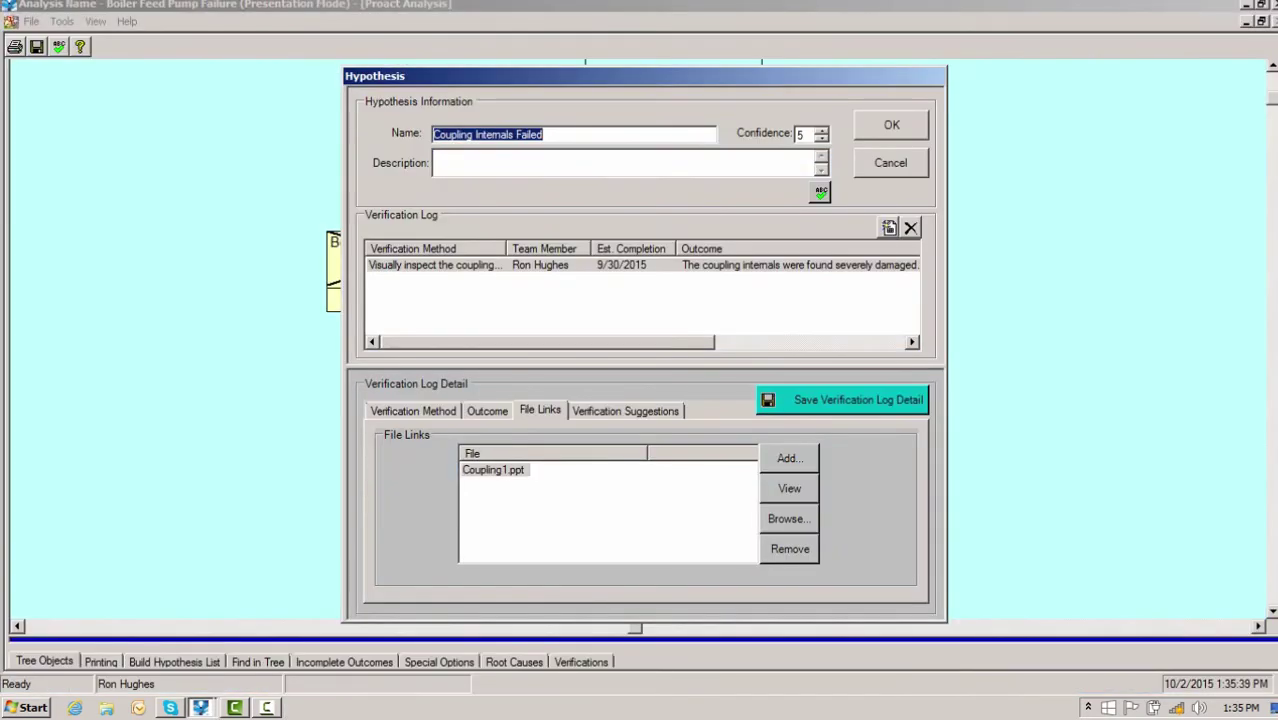
{"action": "left_click", "coordinate": [918, 128]}
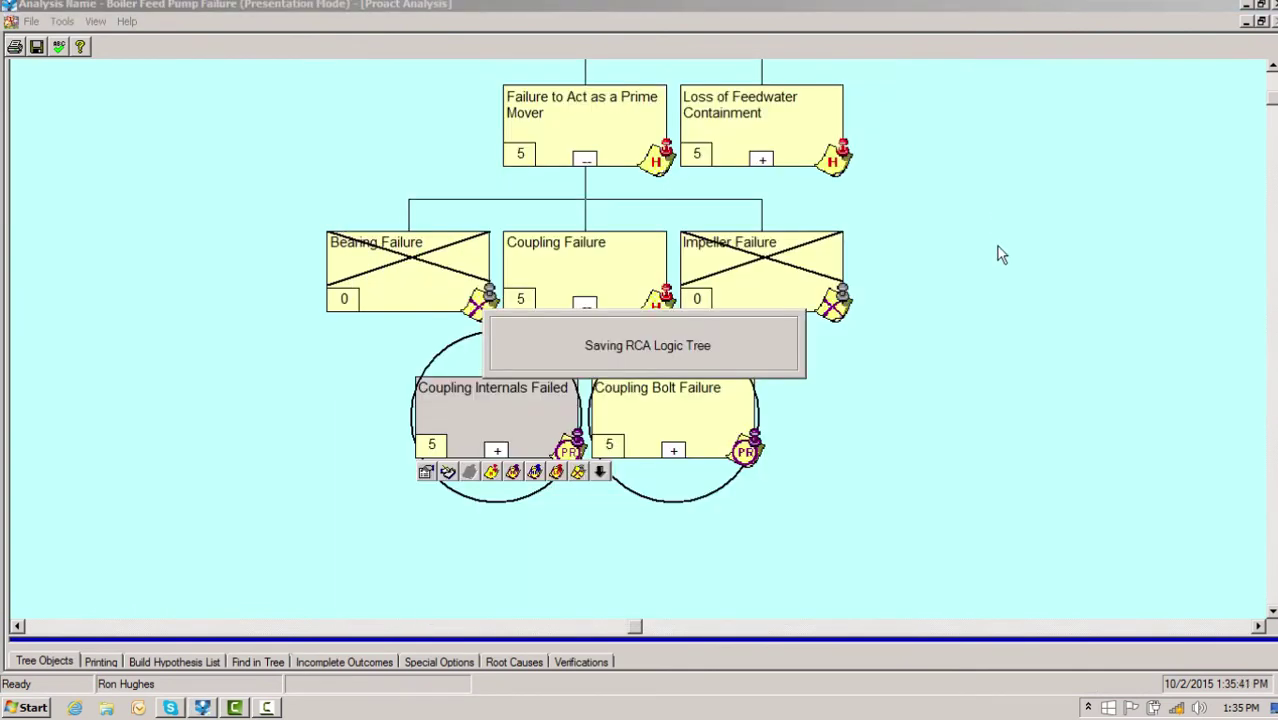
{"action": "double_click", "coordinate": [647, 424]}
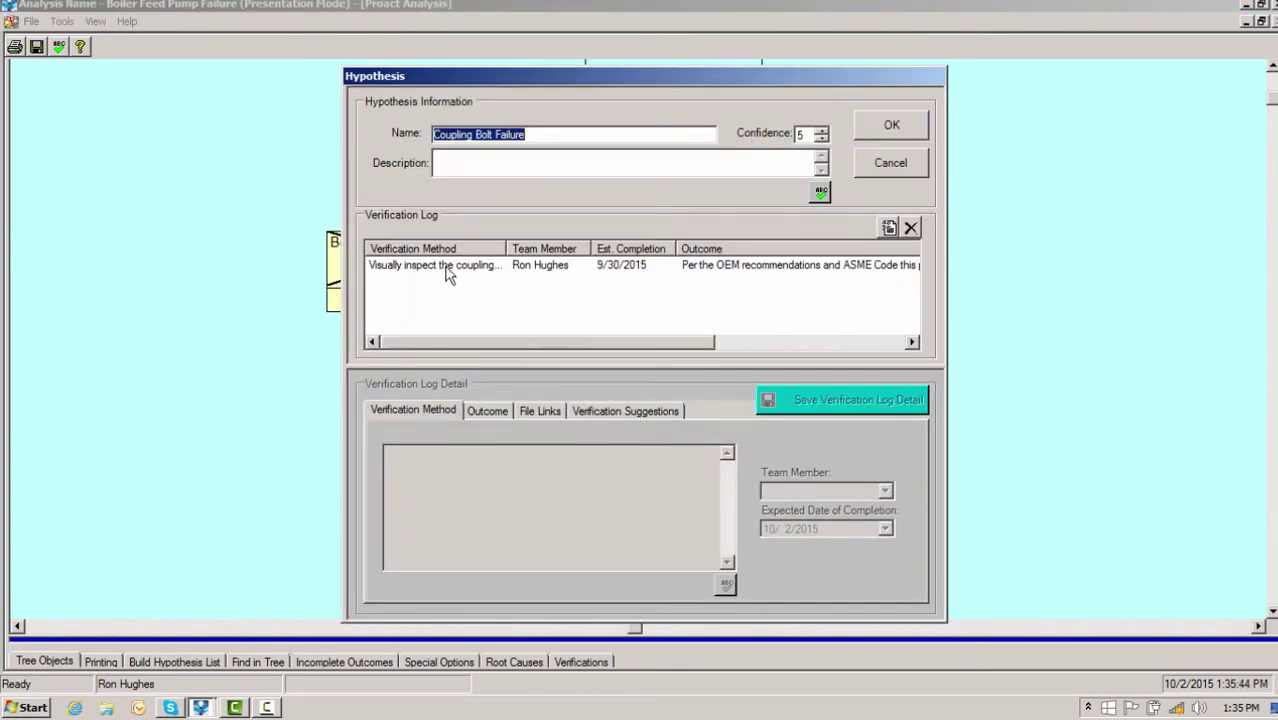
{"action": "left_click", "coordinate": [447, 267]}
{"action": "left_click", "coordinate": [537, 411]}
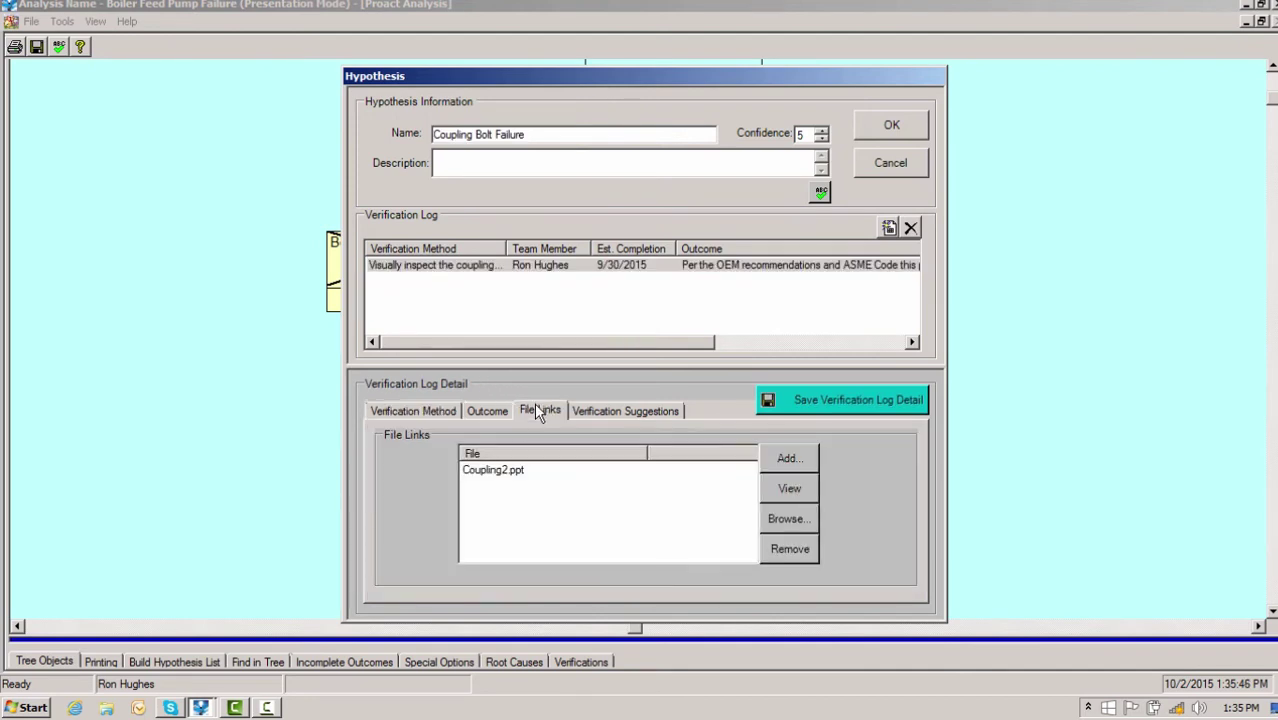
{"action": "double_click", "coordinate": [500, 471]}
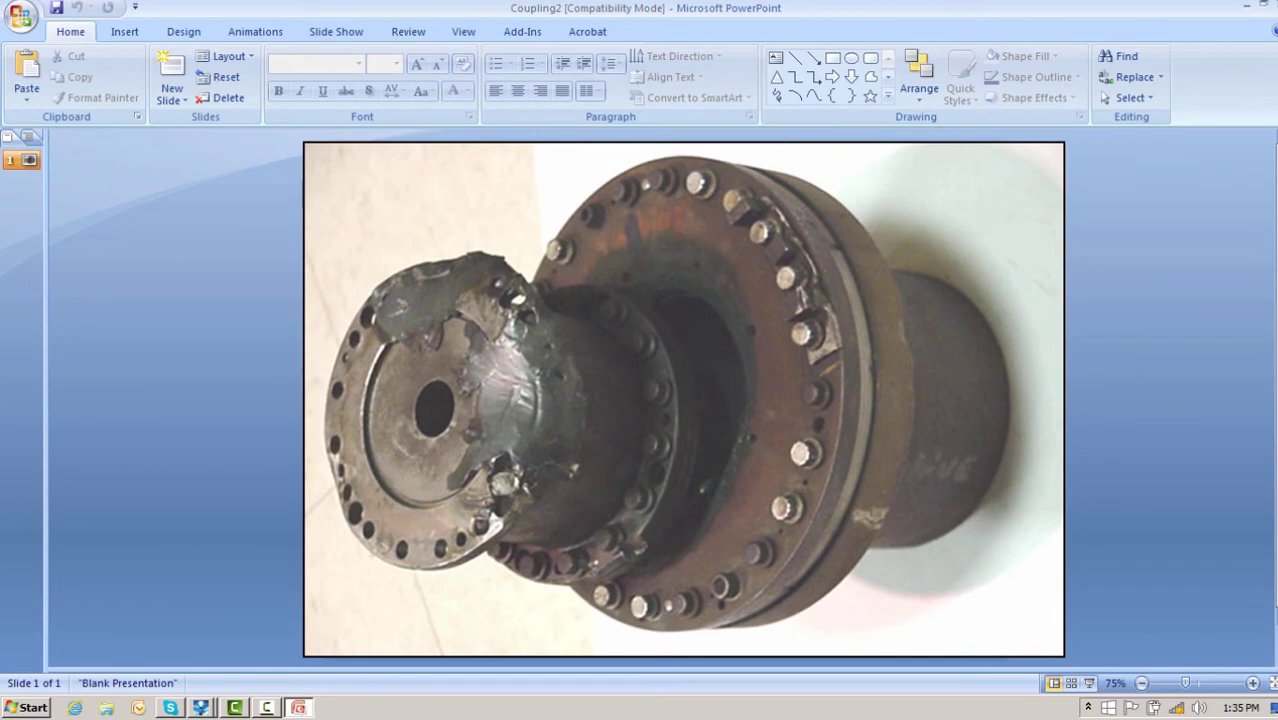
{"action": "left_click", "coordinate": [1270, 5]}
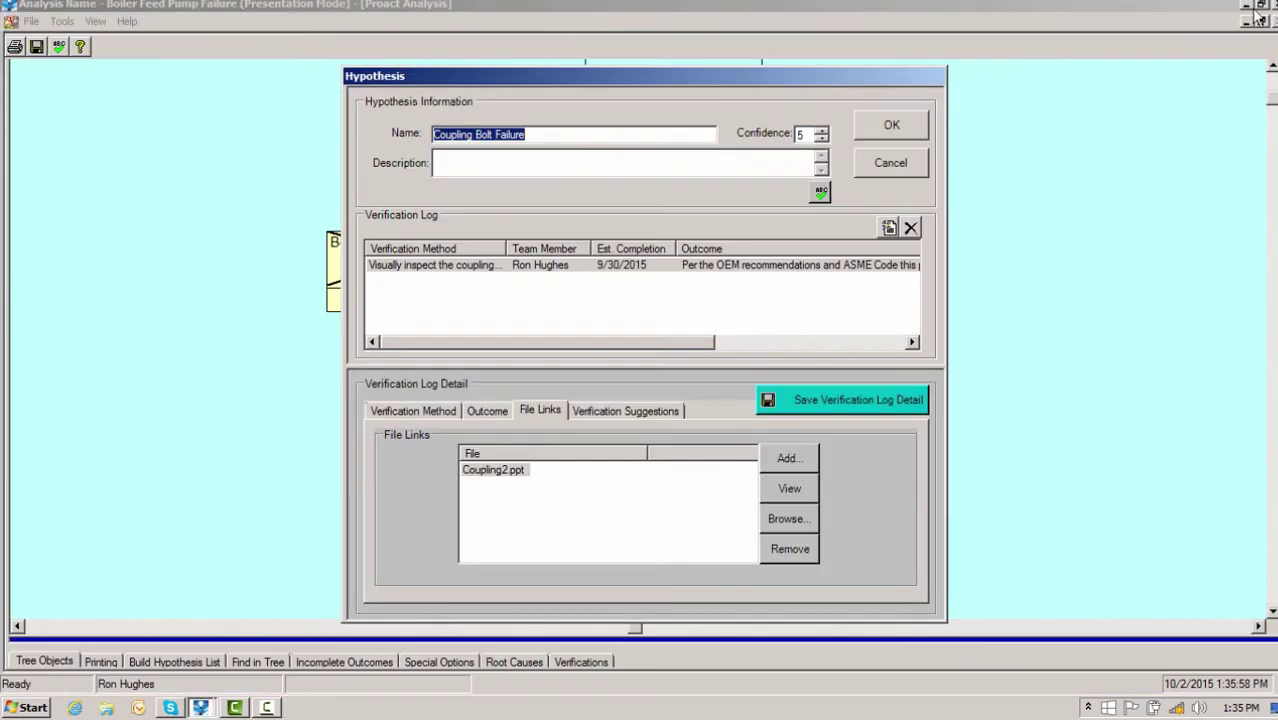
{"action": "left_click", "coordinate": [892, 126]}
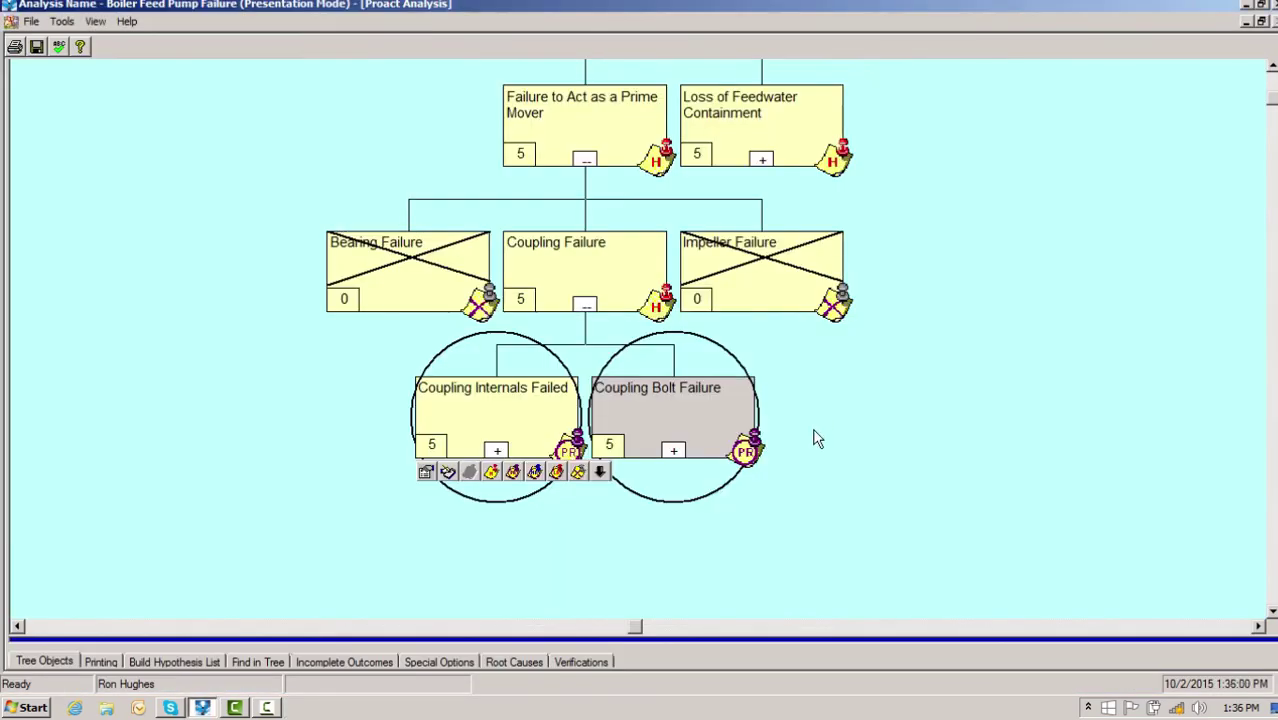
Expand Coupling Internals Failed into Fatigue, Overload, Corrosion and Erosion, and open Fatigue
{"action": "scroll", "coordinate": [813, 428], "scroll_direction": "down", "scroll_amount": 5}
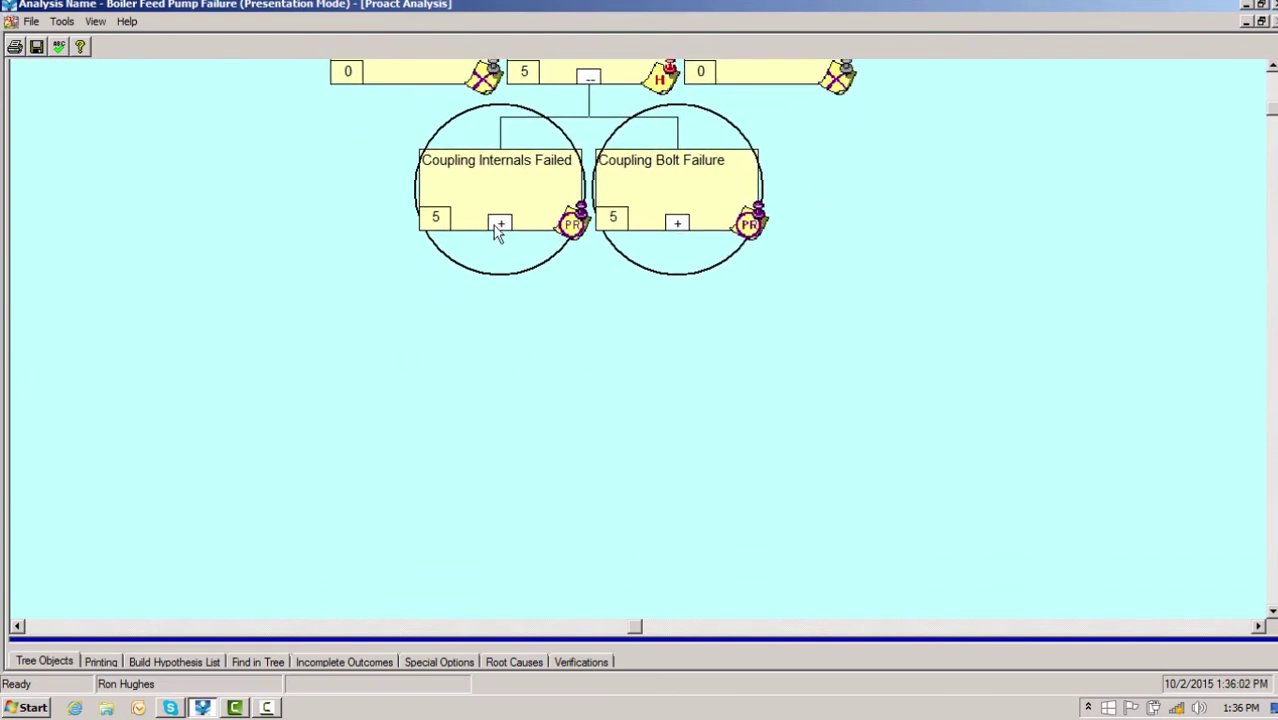
{"action": "left_click", "coordinate": [499, 224]}
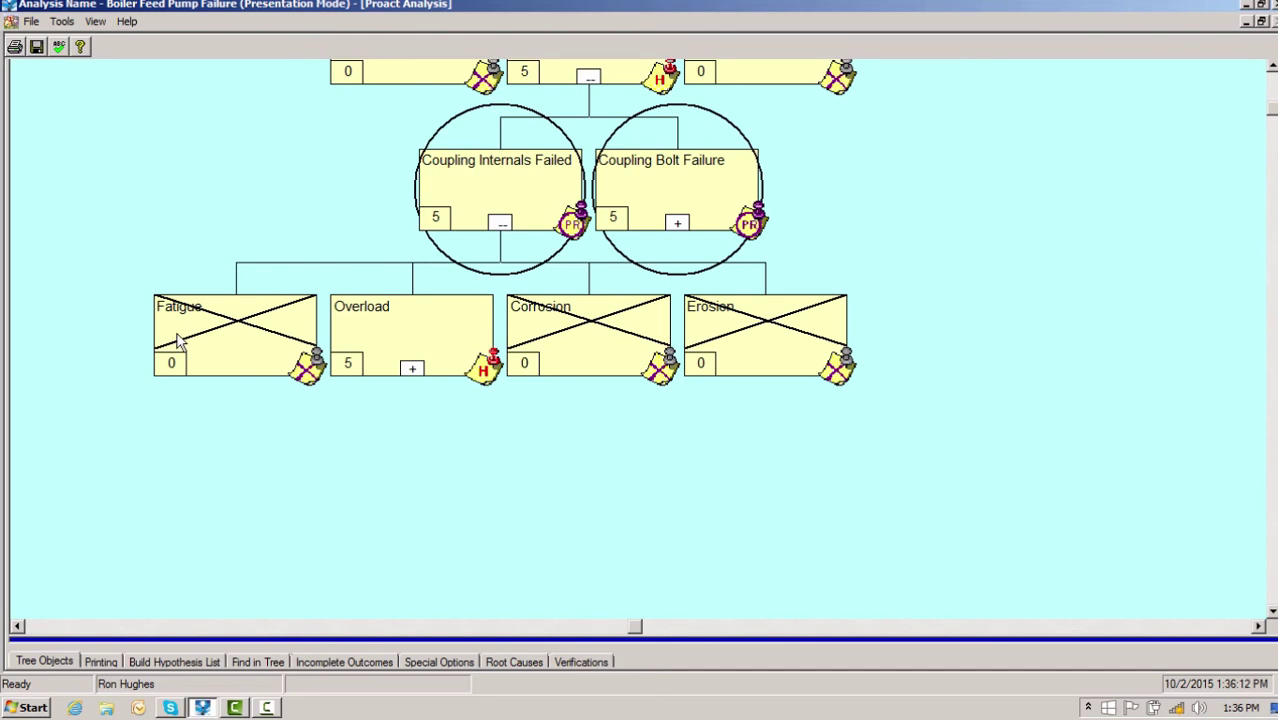
{"action": "double_click", "coordinate": [178, 340]}
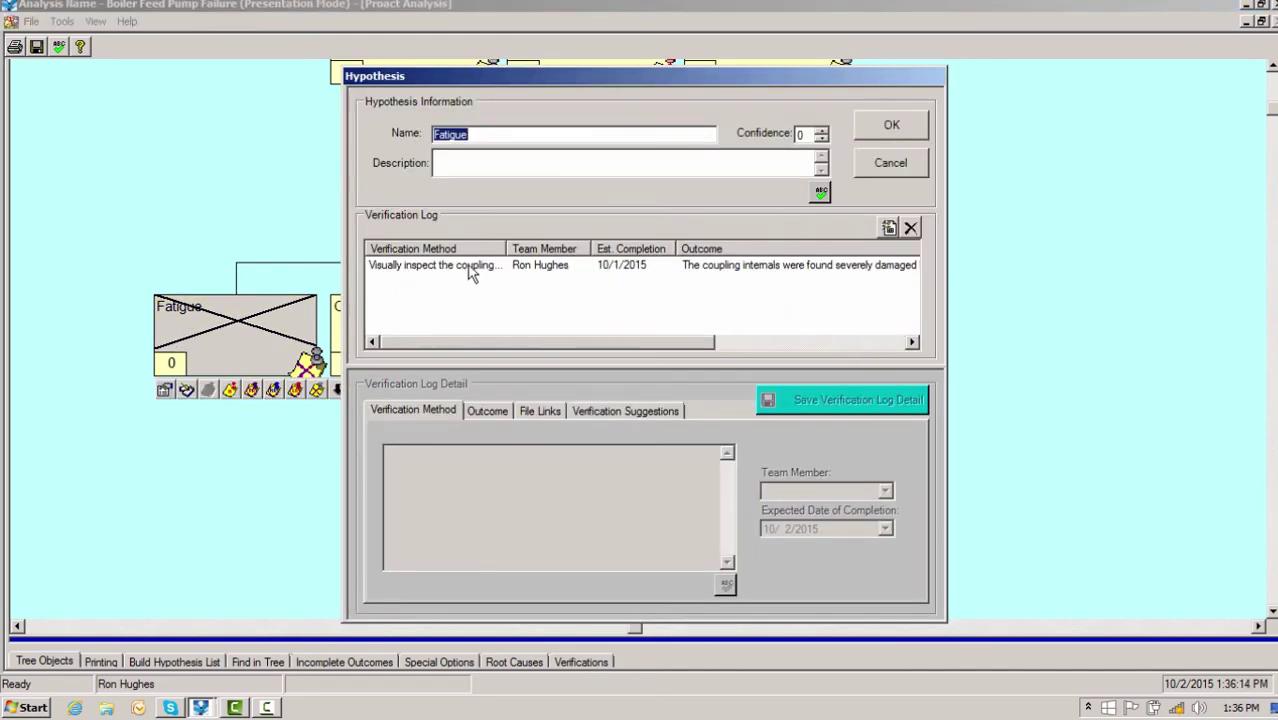
Review the ThrustShoes.ppt photo linked to Fatigue's verification, then close the Fatigue hypothesis
{"action": "left_click", "coordinate": [468, 268]}
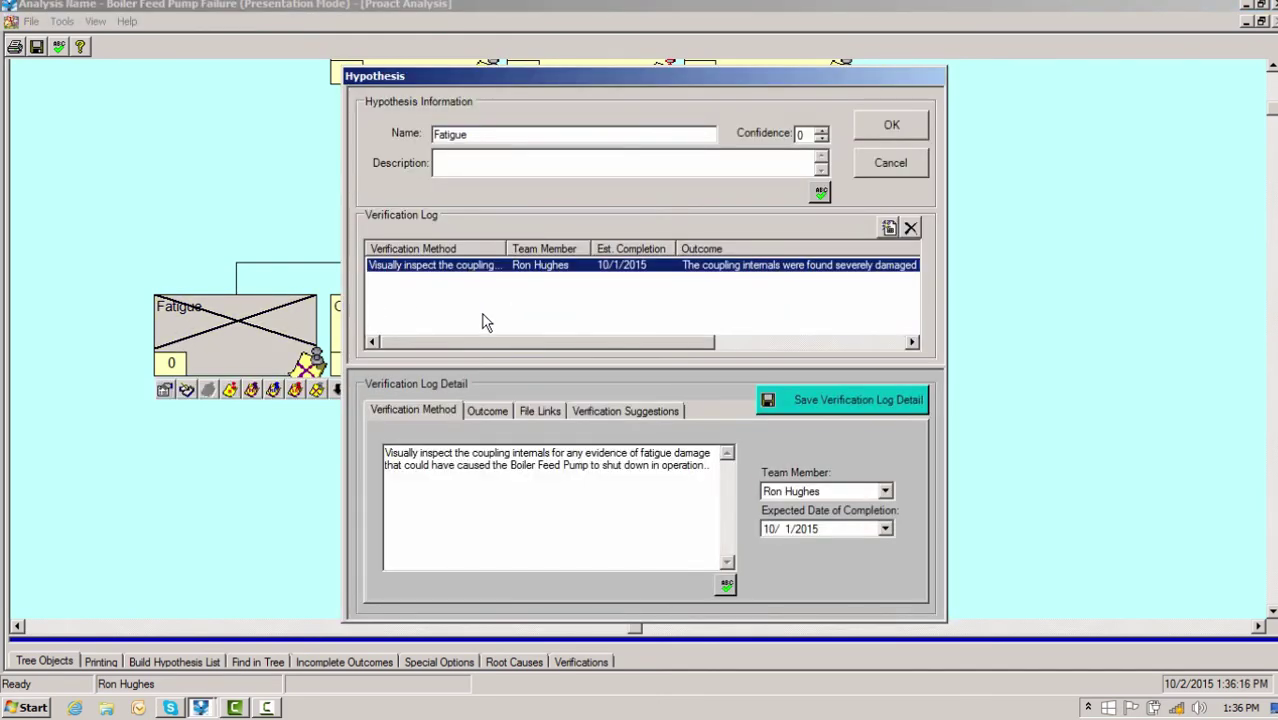
{"action": "left_click", "coordinate": [534, 410]}
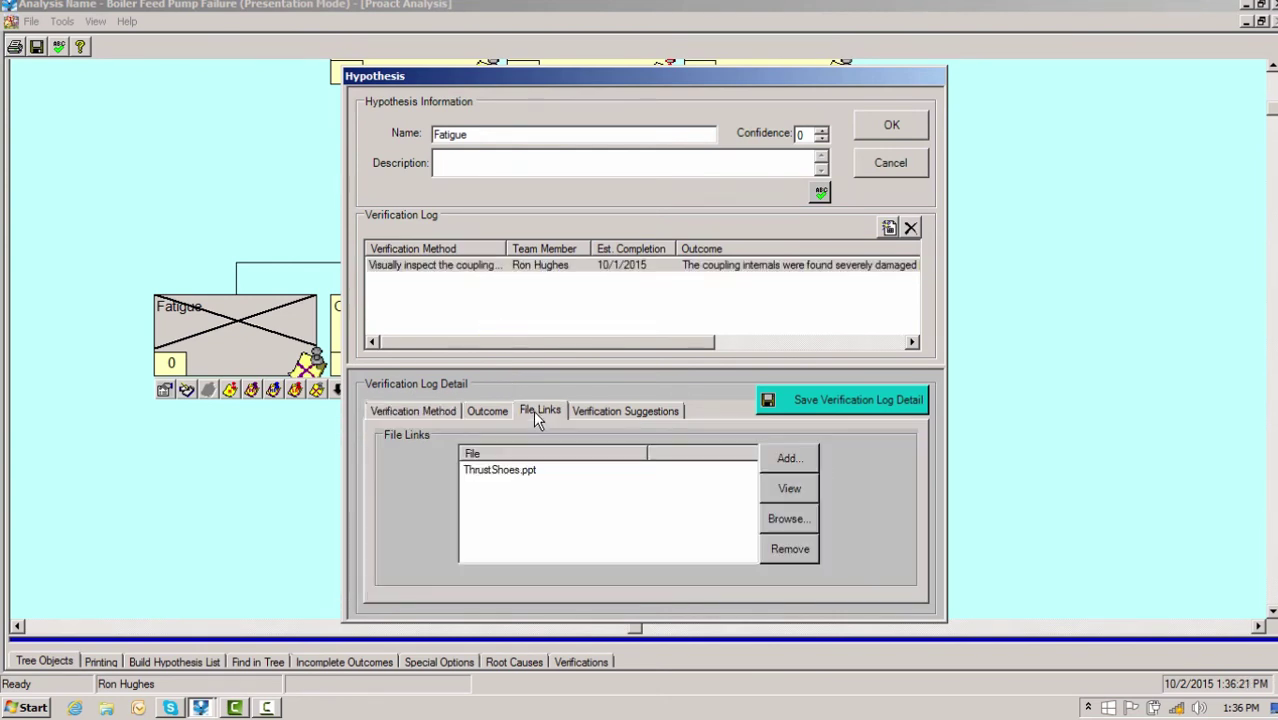
{"action": "double_click", "coordinate": [495, 472]}
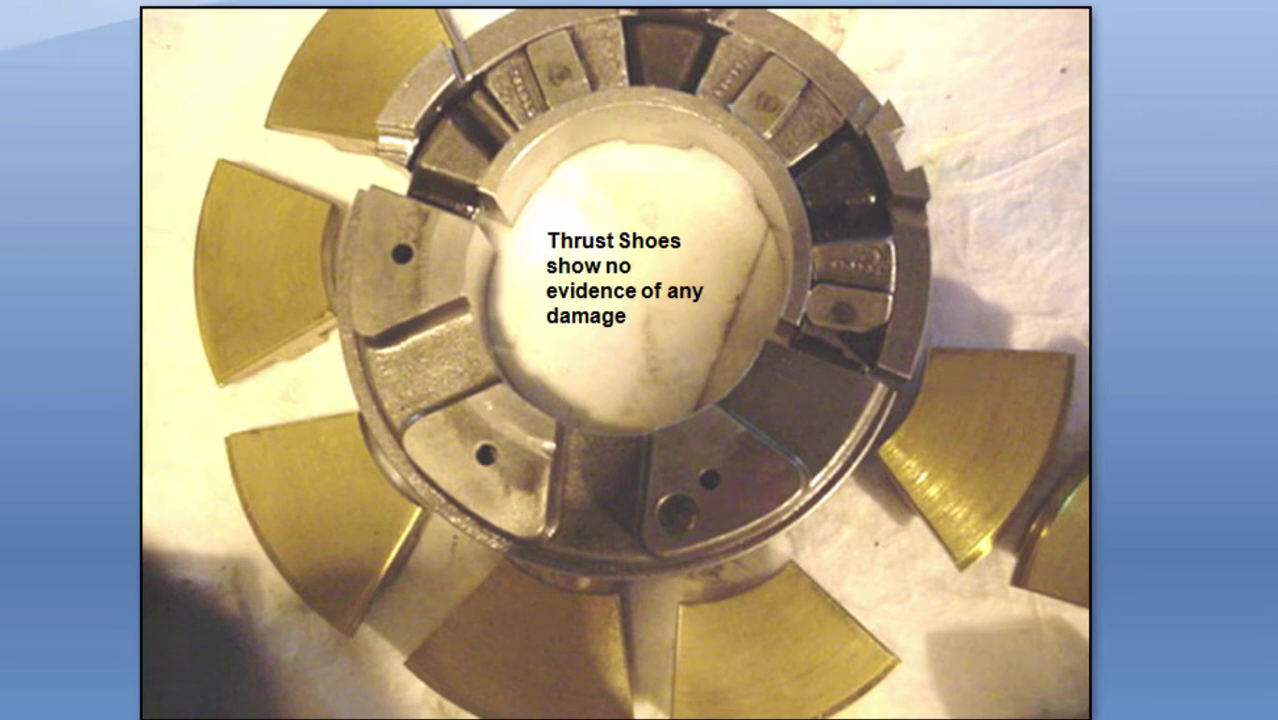
{"action": "key", "text": "Escape"}
{"action": "key", "text": "alt+F4"}
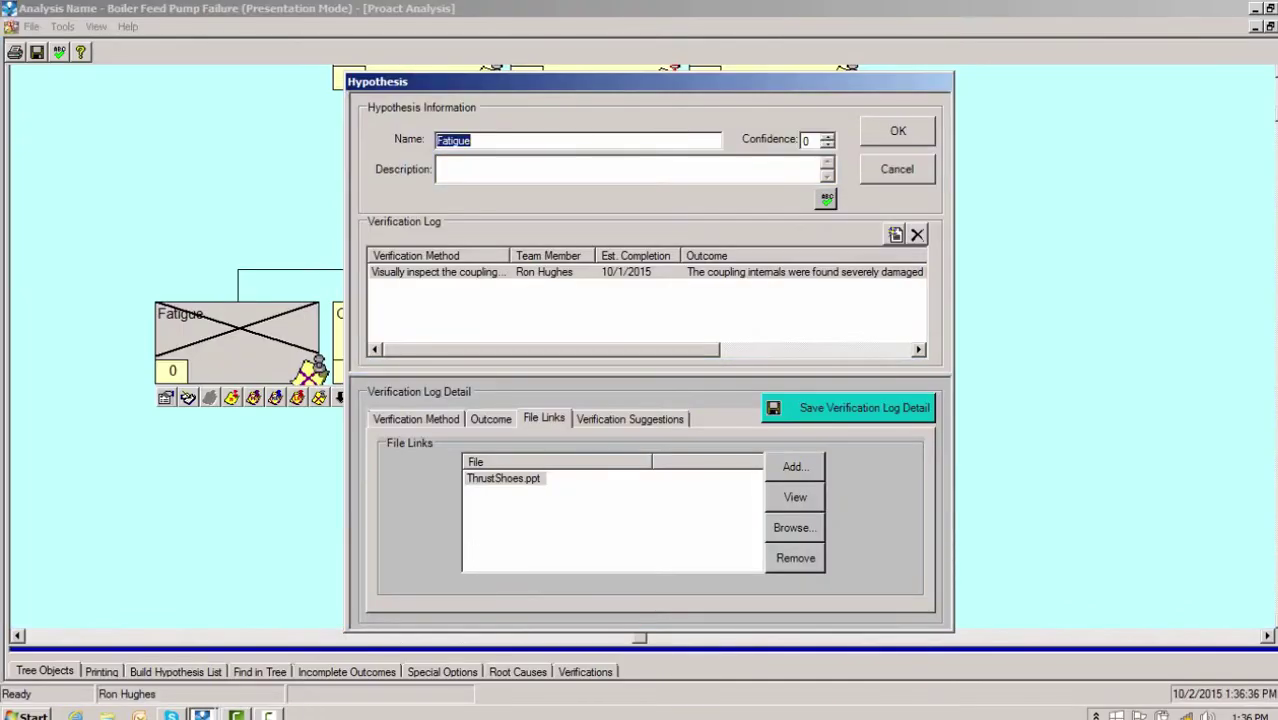
{"action": "left_click", "coordinate": [897, 131]}
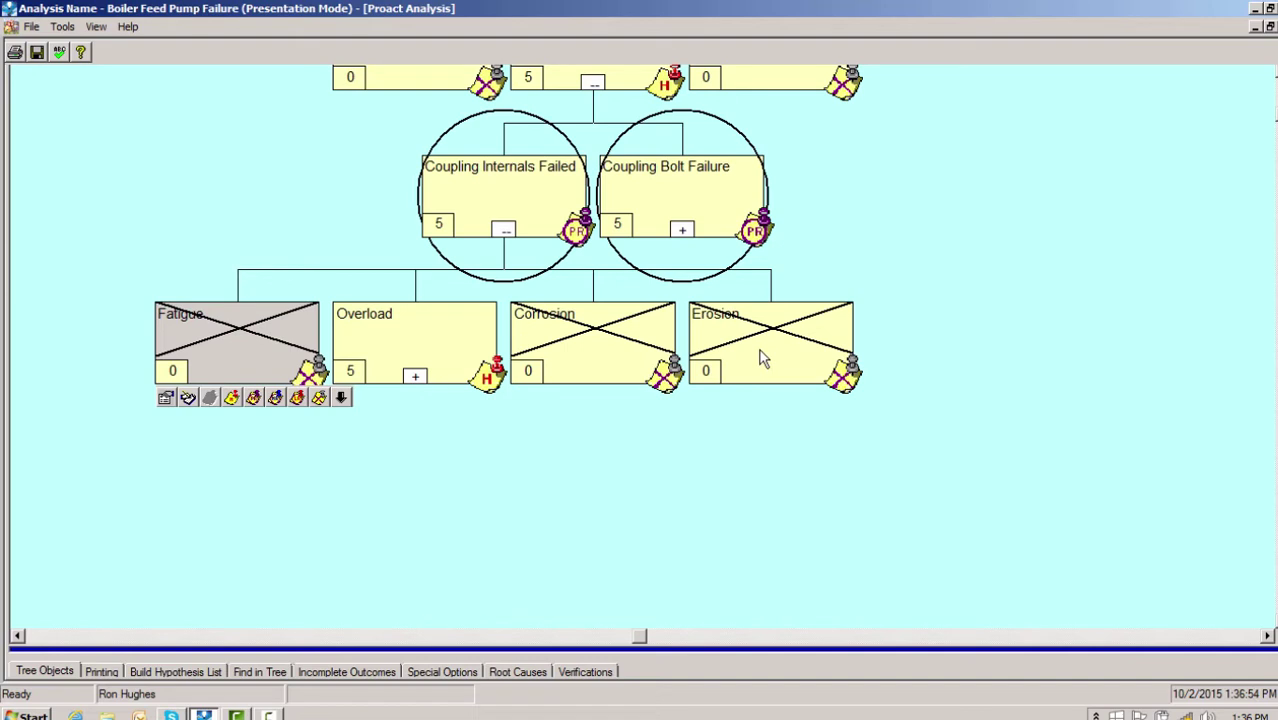
Expand Overload into System, Pump and Process Overload, and select Process Overload
{"action": "left_click_drag", "start_coordinate": [485, 457], "coordinate": [776, 340]}
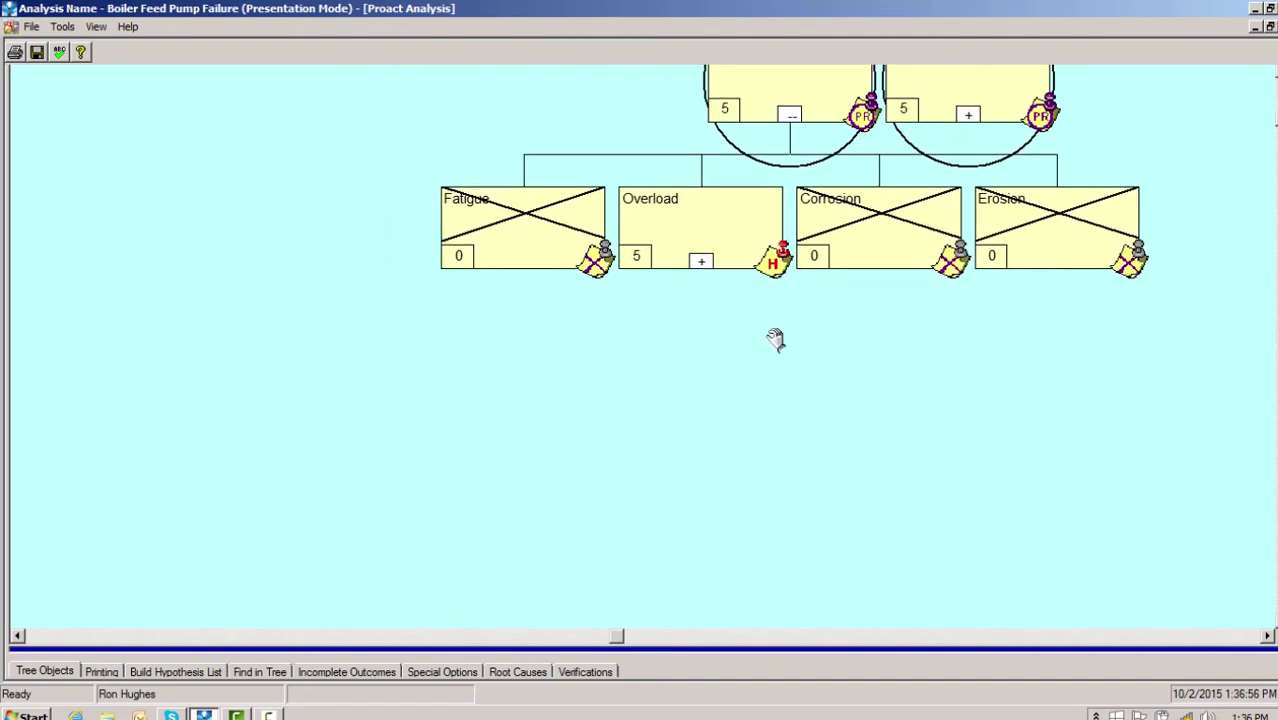
{"action": "left_click", "coordinate": [700, 263]}
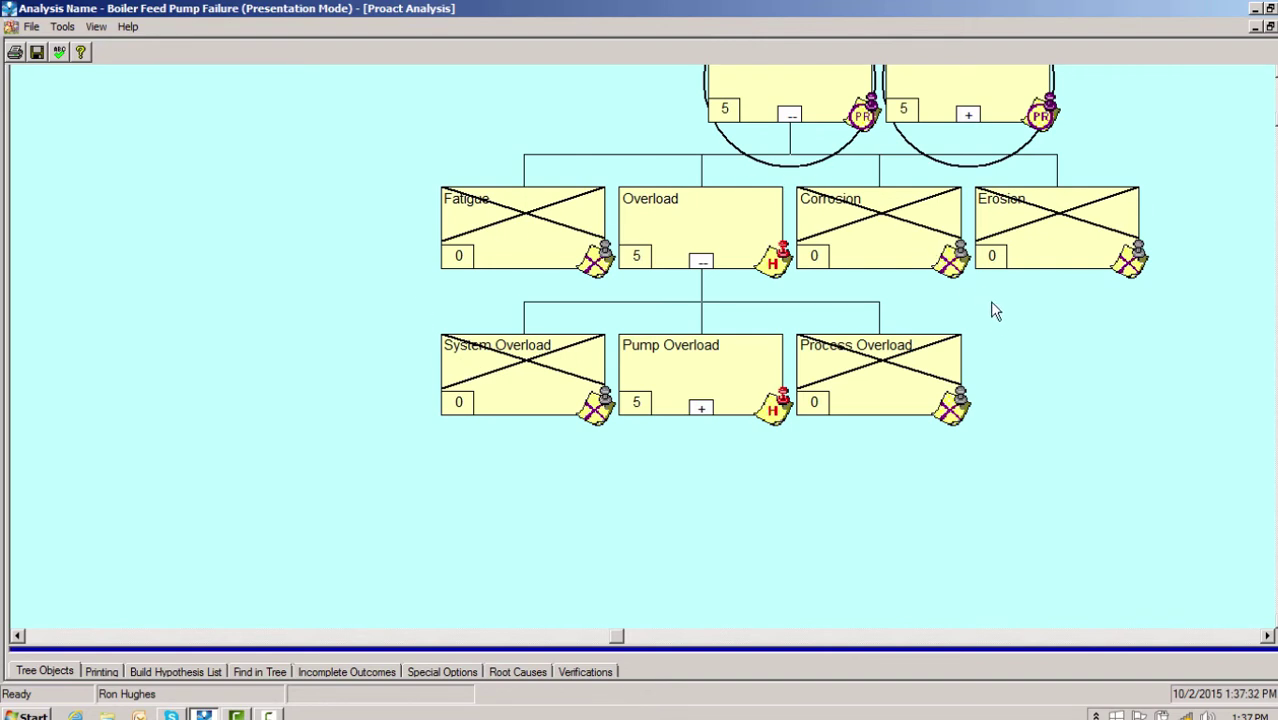
{"action": "left_click", "coordinate": [898, 378]}
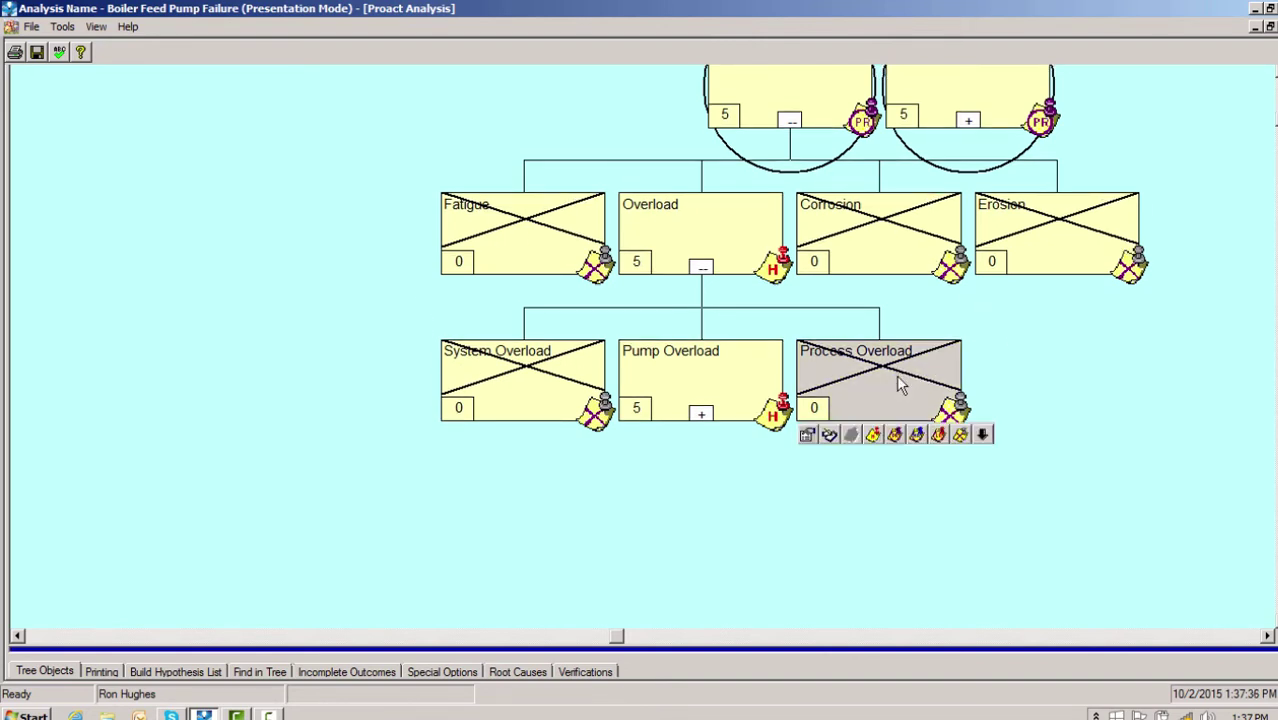
Save Process Overload's log outcome (PI data: within design parameters until incident) and save the tree
{"action": "double_click", "coordinate": [897, 382]}
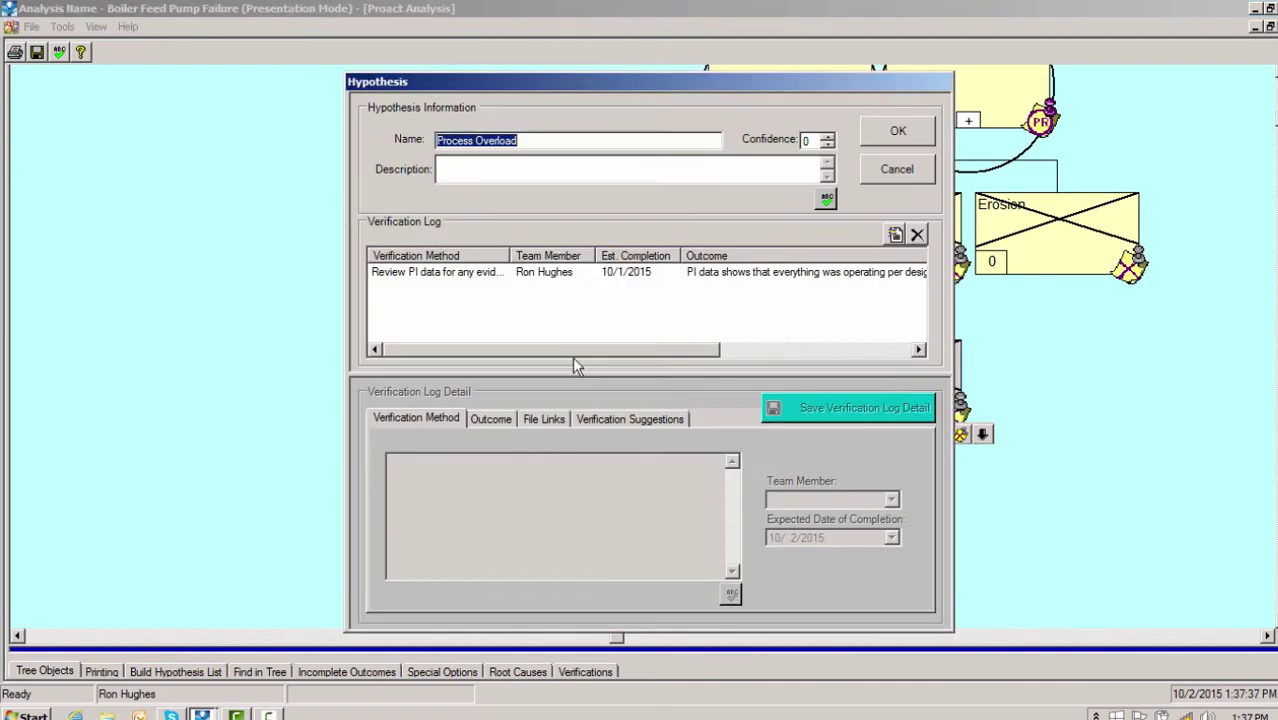
{"action": "left_click", "coordinate": [470, 280]}
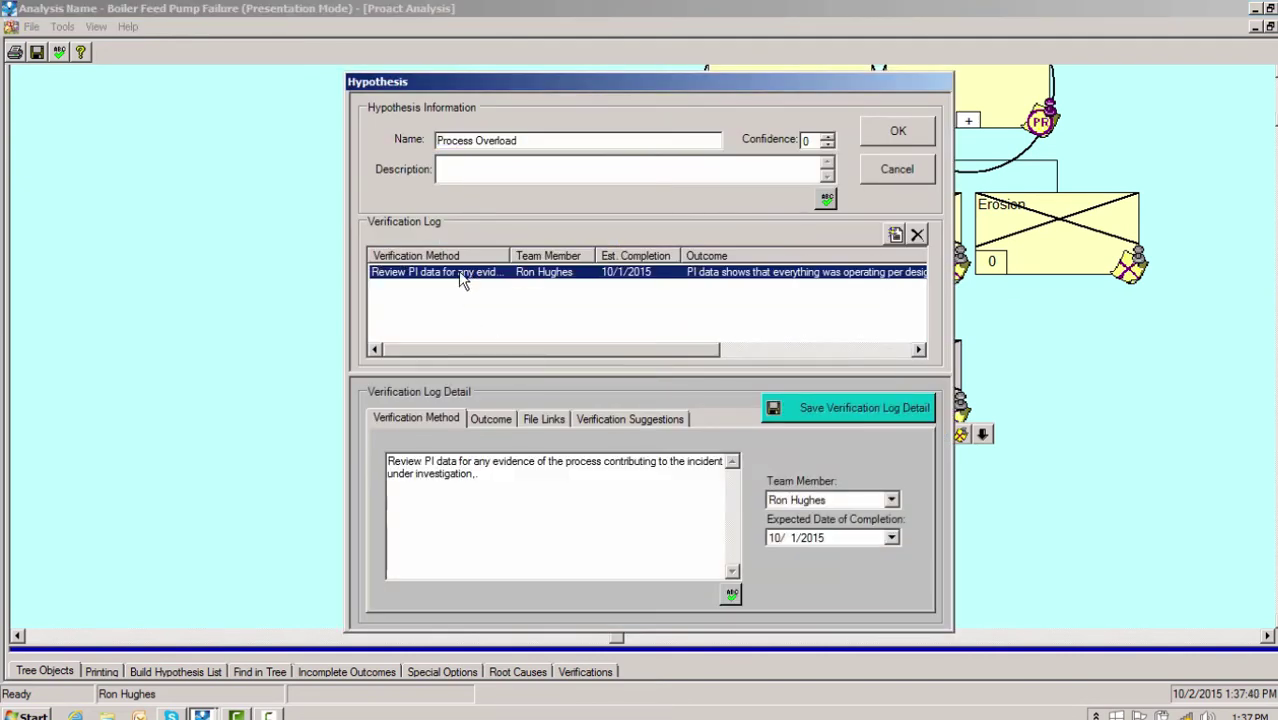
{"action": "left_click", "coordinate": [491, 419]}
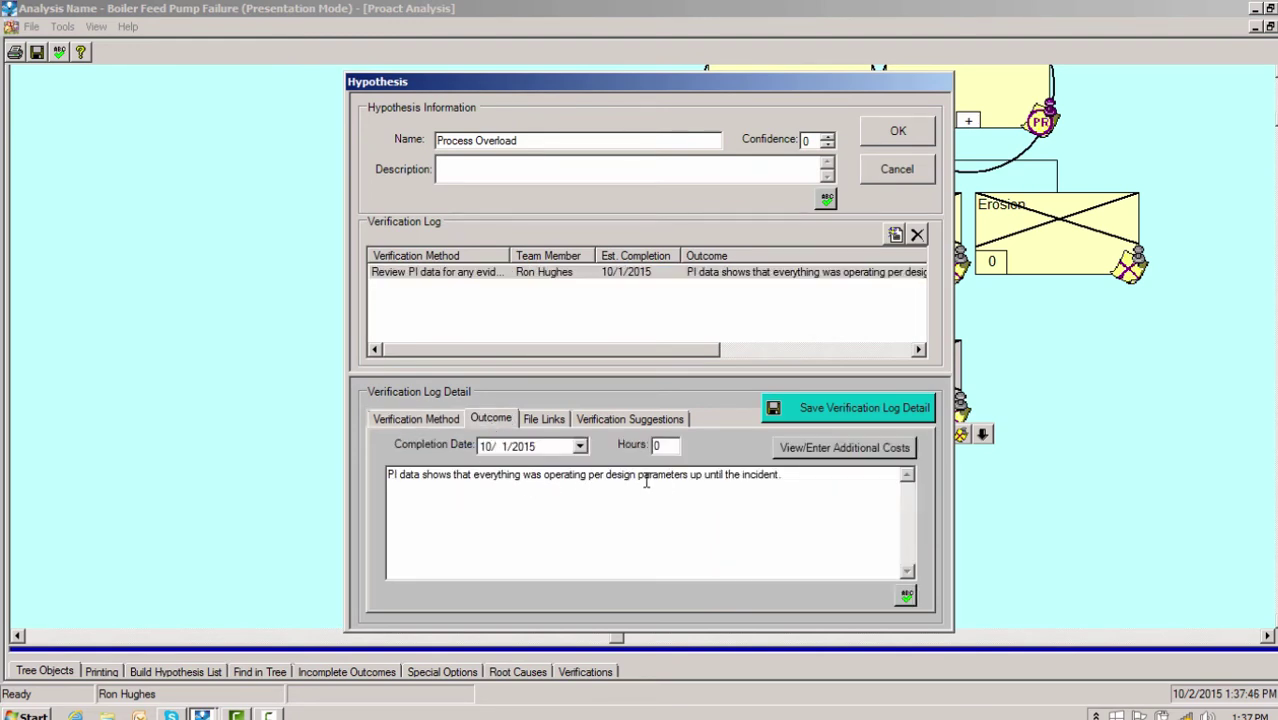
{"action": "left_click", "coordinate": [826, 406]}
{"action": "left_click", "coordinate": [899, 131]}
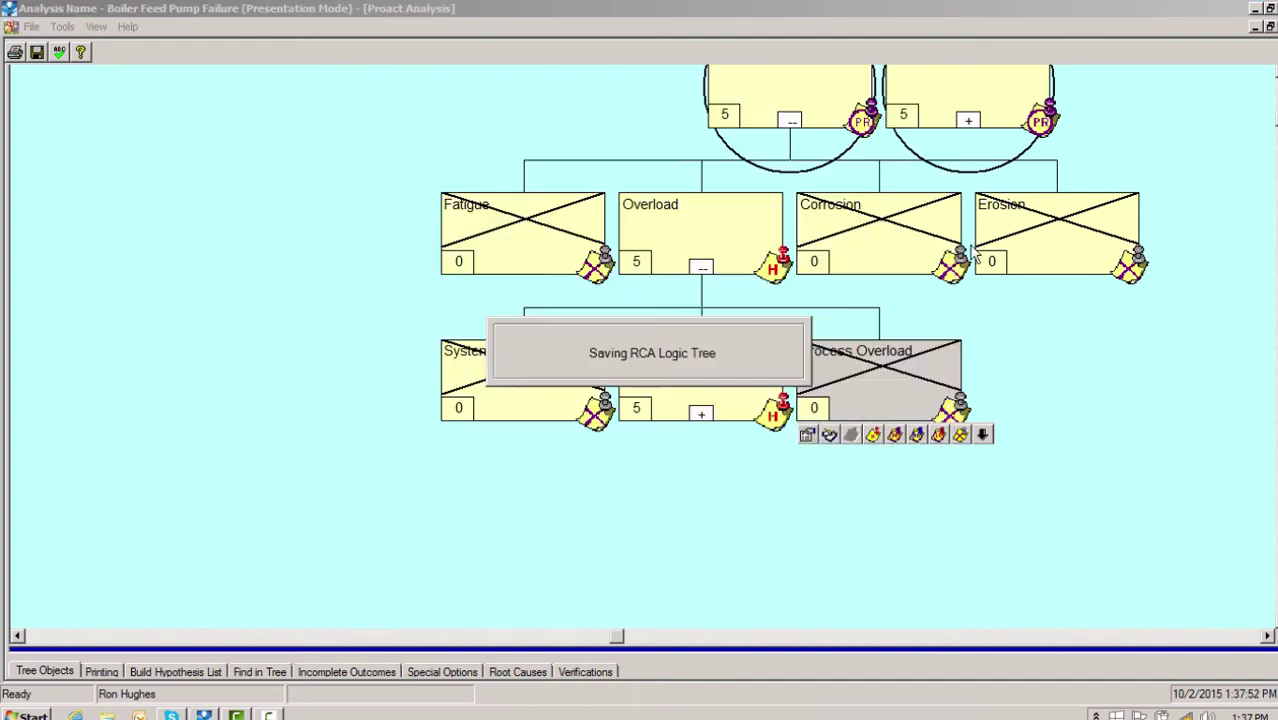
{"action": "left_click_drag", "start_coordinate": [1088, 434], "coordinate": [1057, 298]}
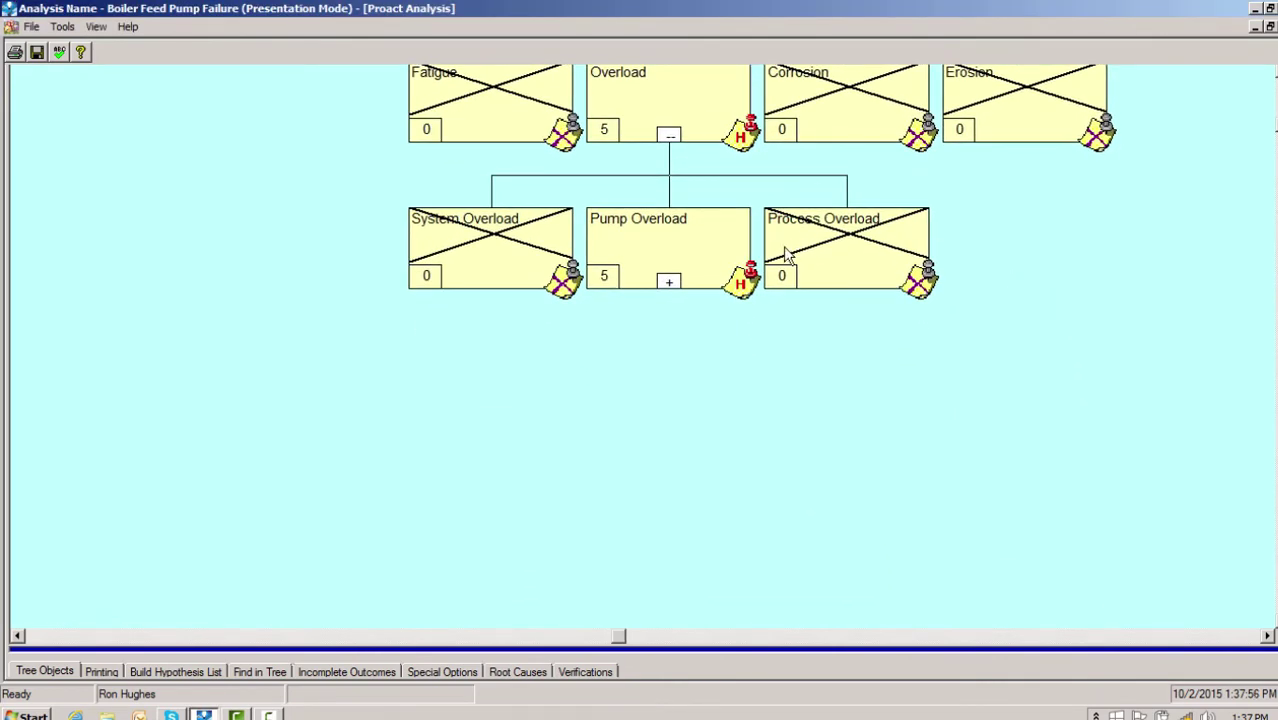